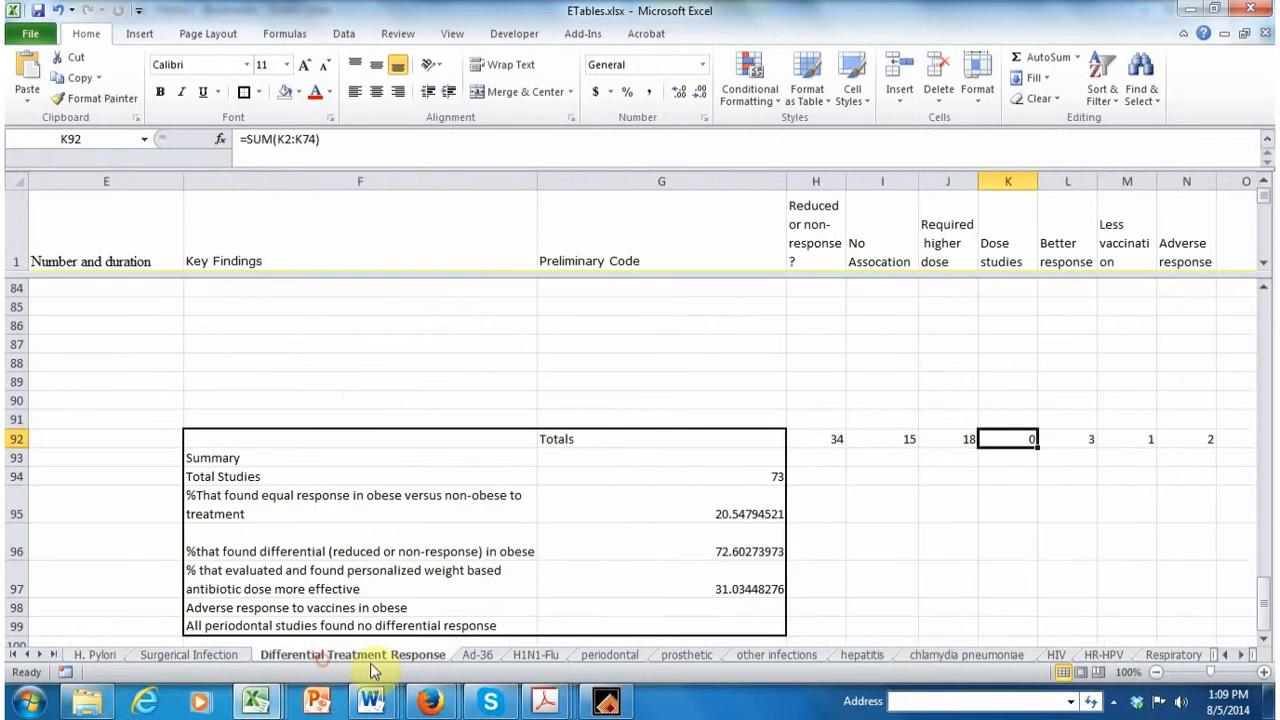
Step: Look through the Ad-36, H1N1-Flu and periodontal worksheets, and return to the H. Pylori worksheet
click(478, 656)
click(535, 656)
click(592, 656)
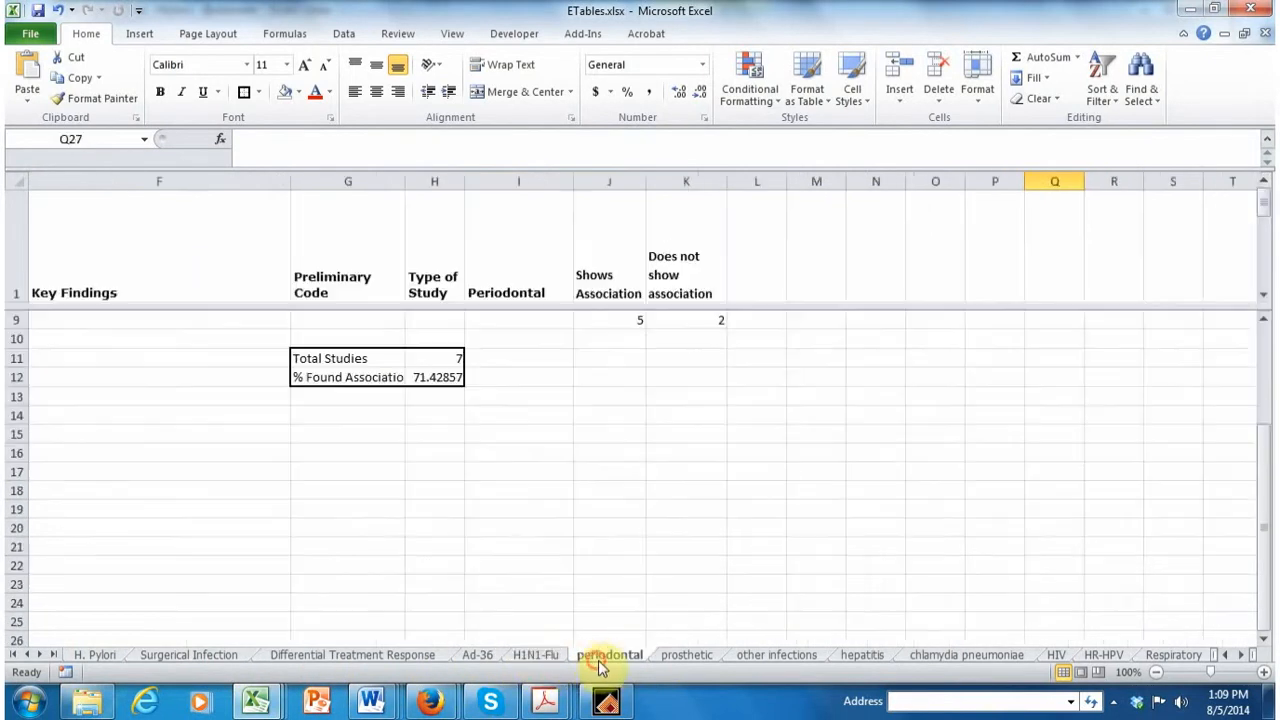
click(100, 656)
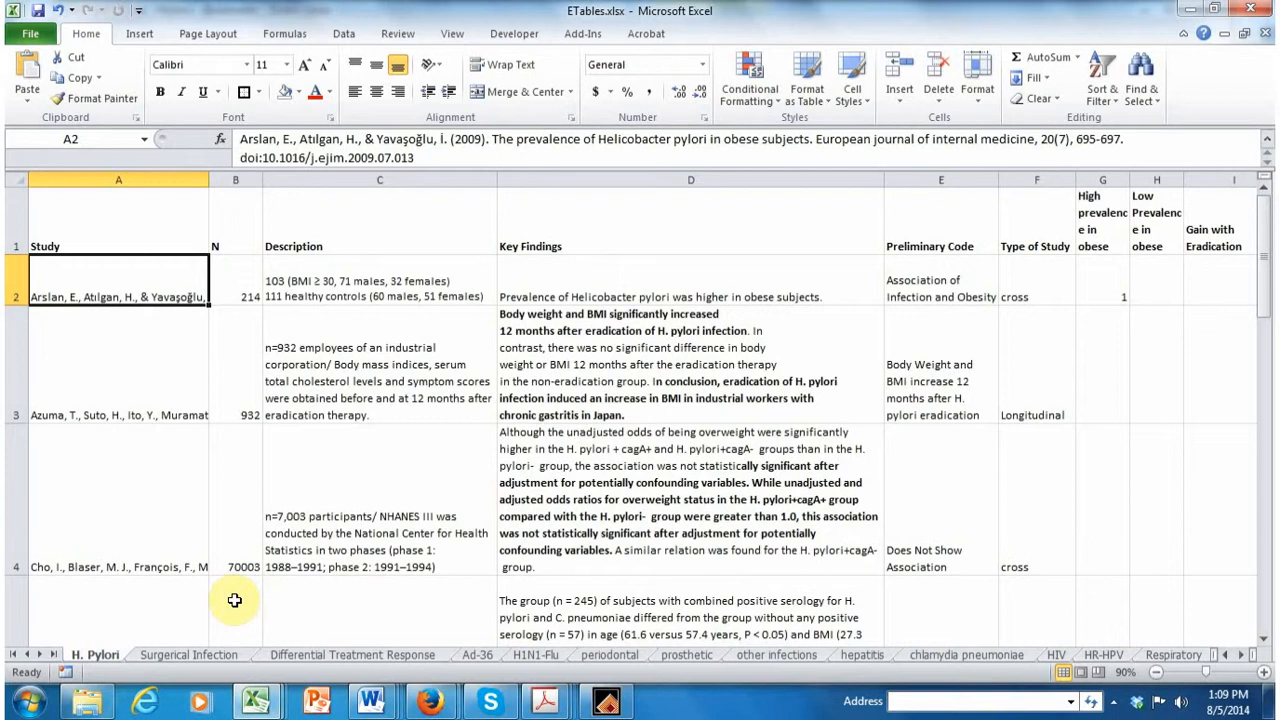
Step: Replace the key findings in cell D3 with 'BMI increased after eradication of Helicobacter pylori.'
key(Right)
key(Left)
key(Right)
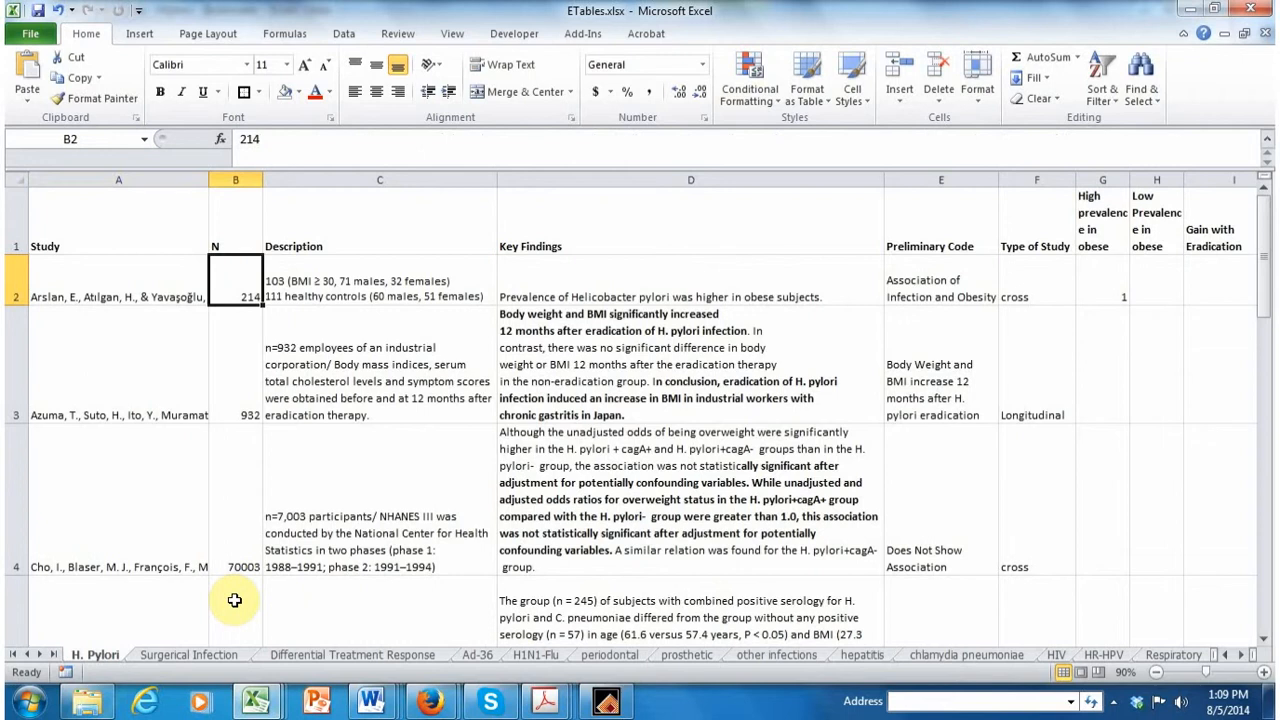
key(Right)
key(Right)
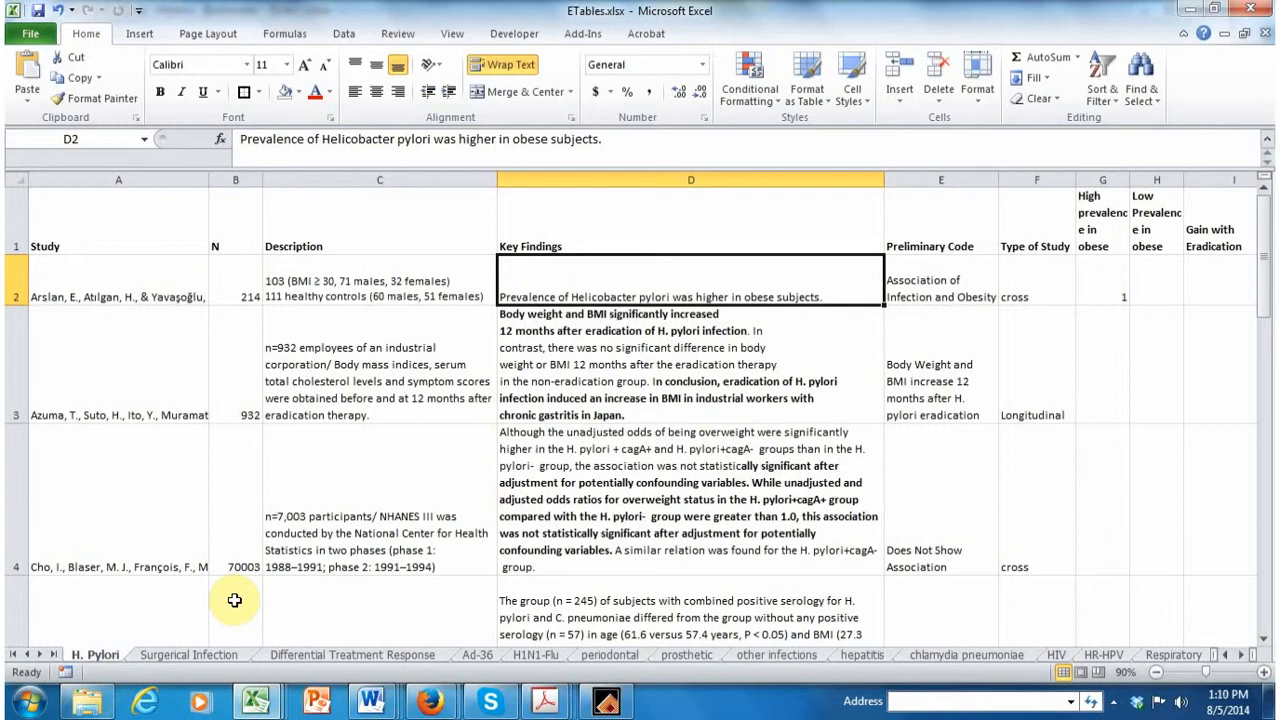
key(Down)
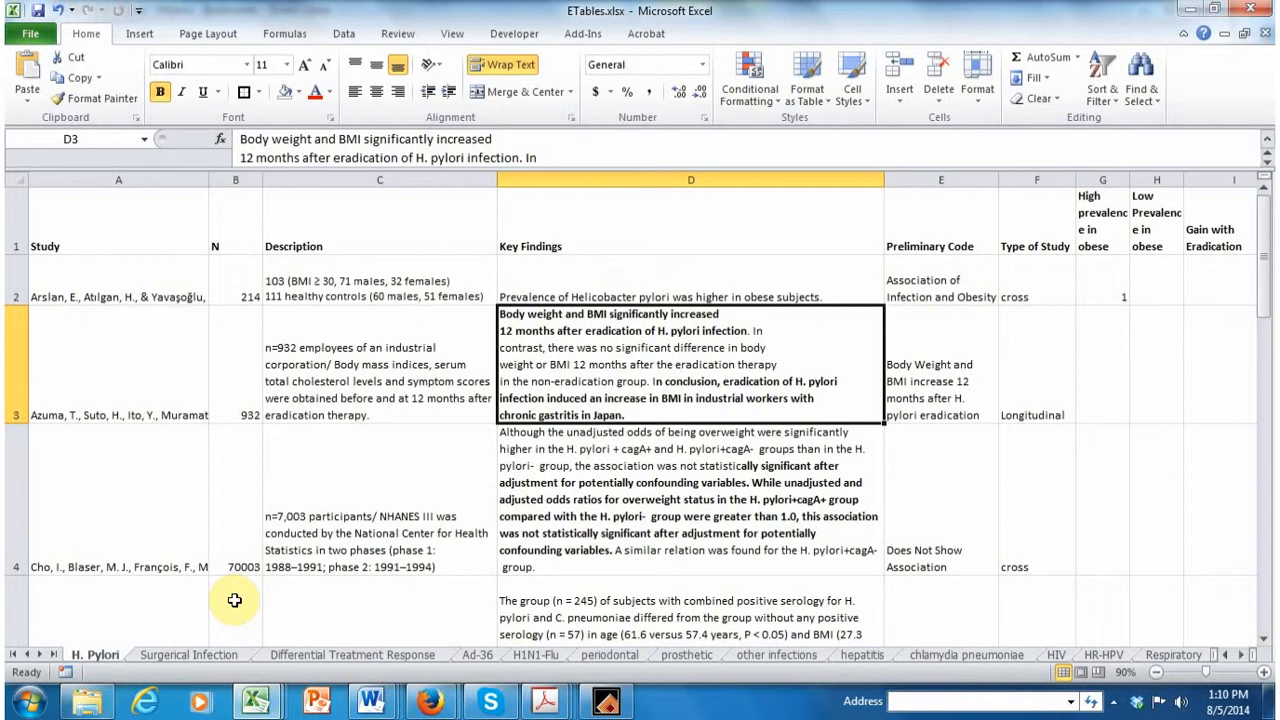
text(BMI )
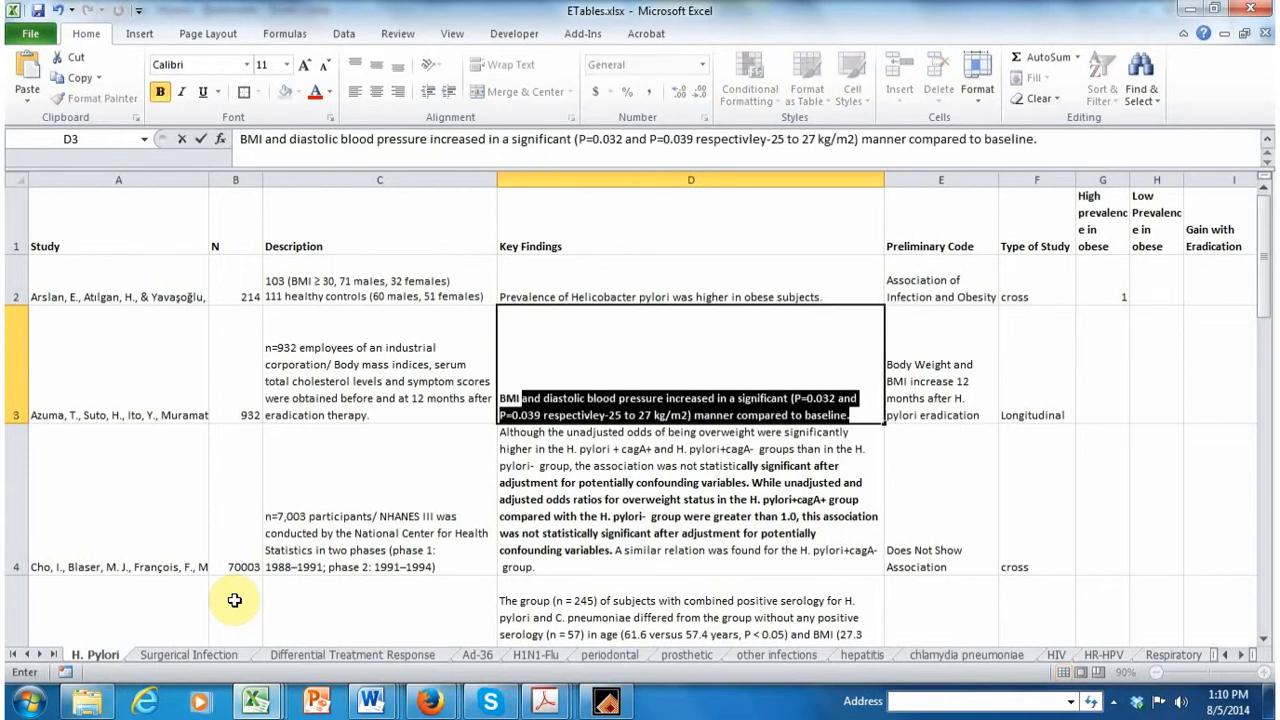
text(increased)
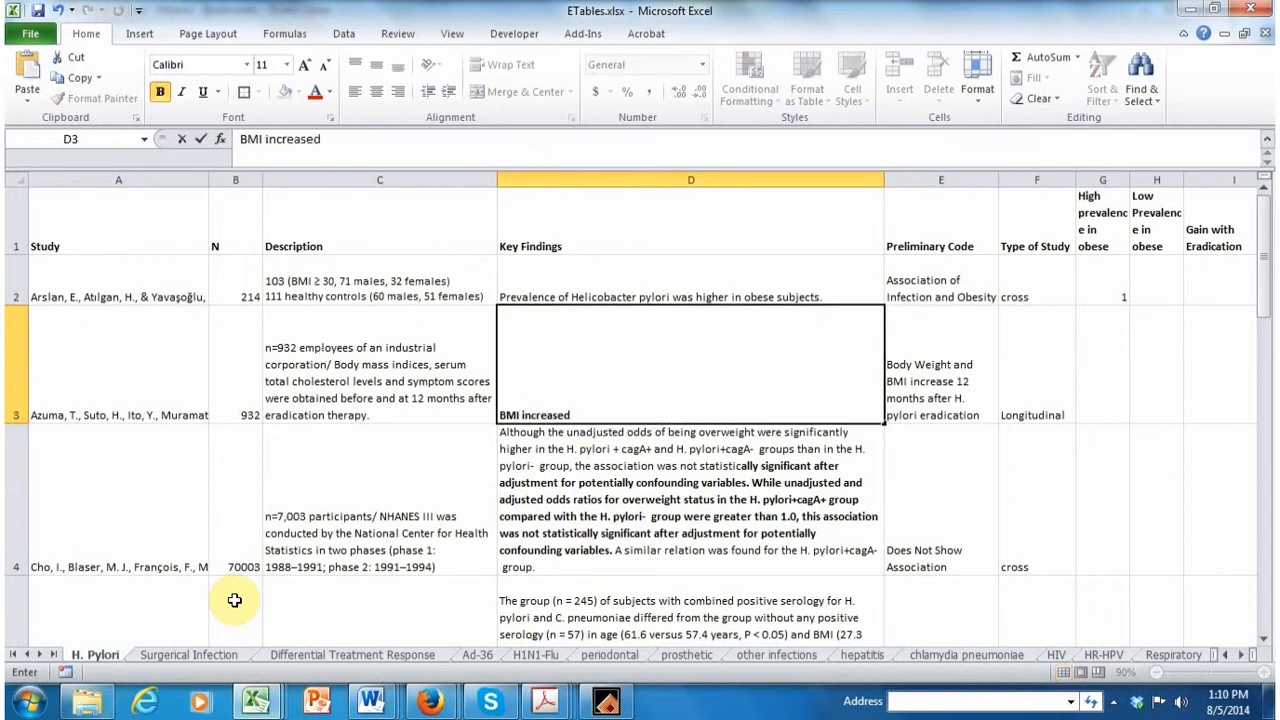
text( after eradicatio)
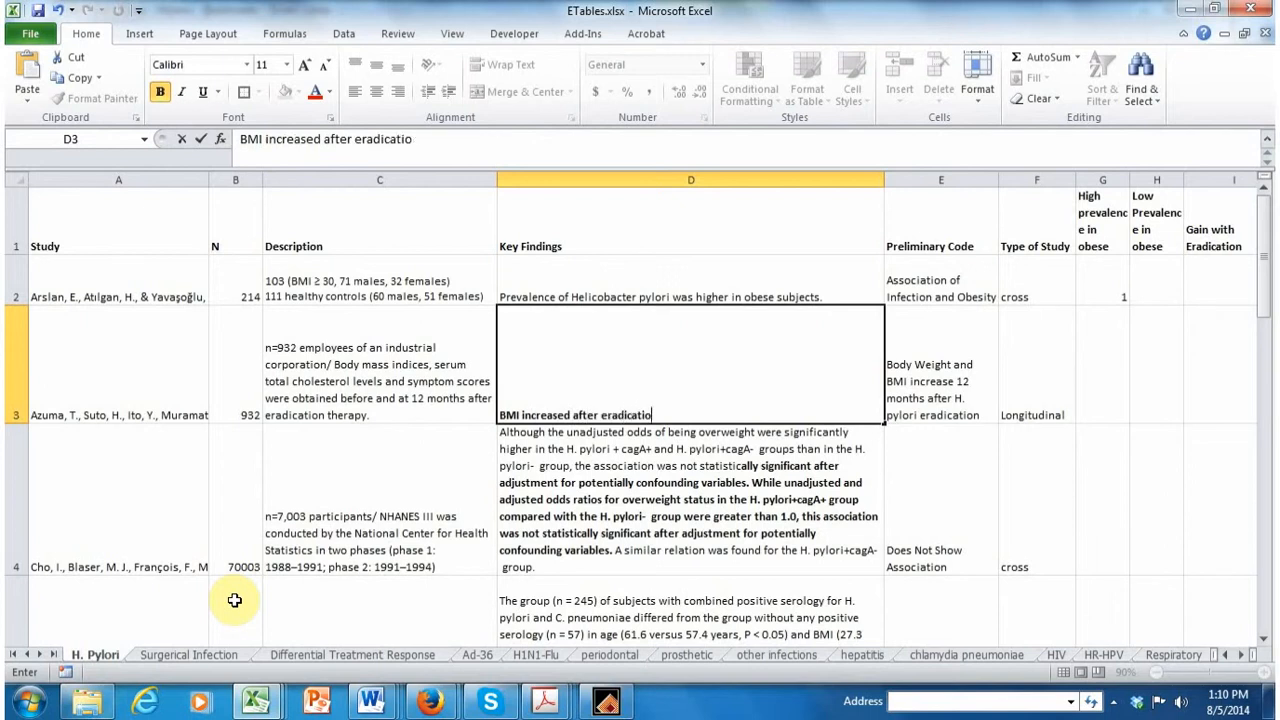
text(n of Helicobacter )
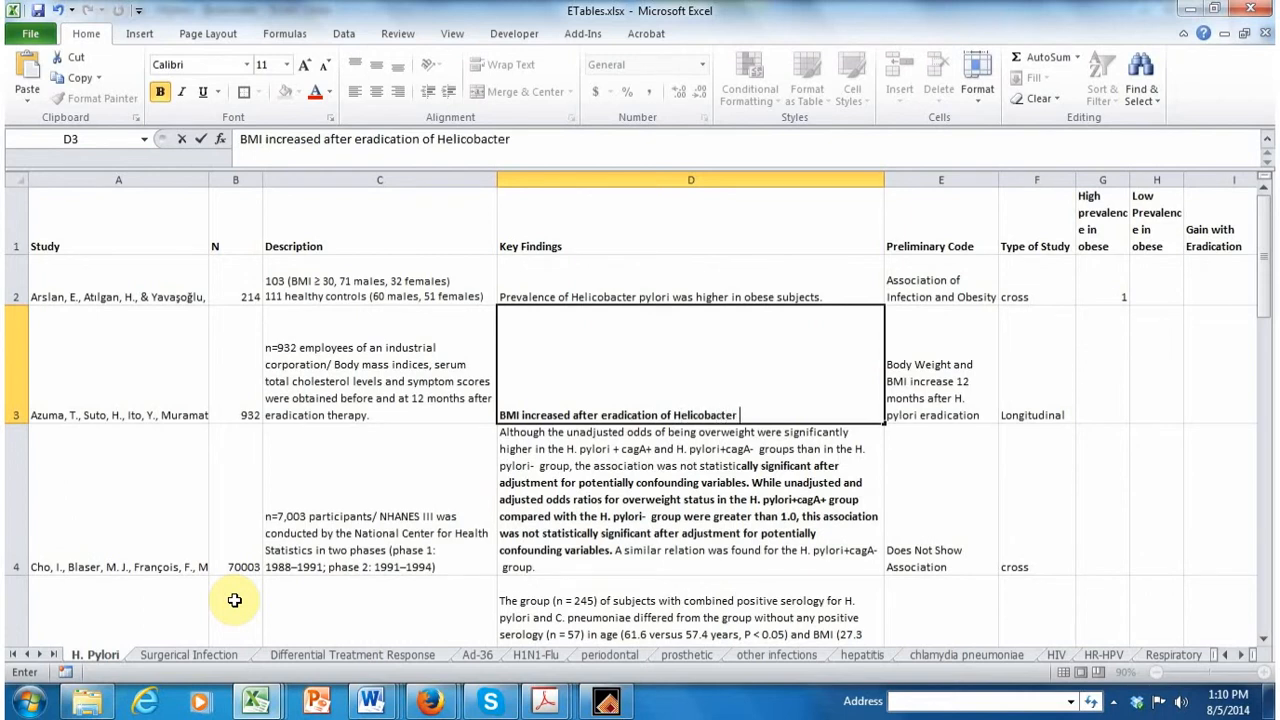
text(pylori.)
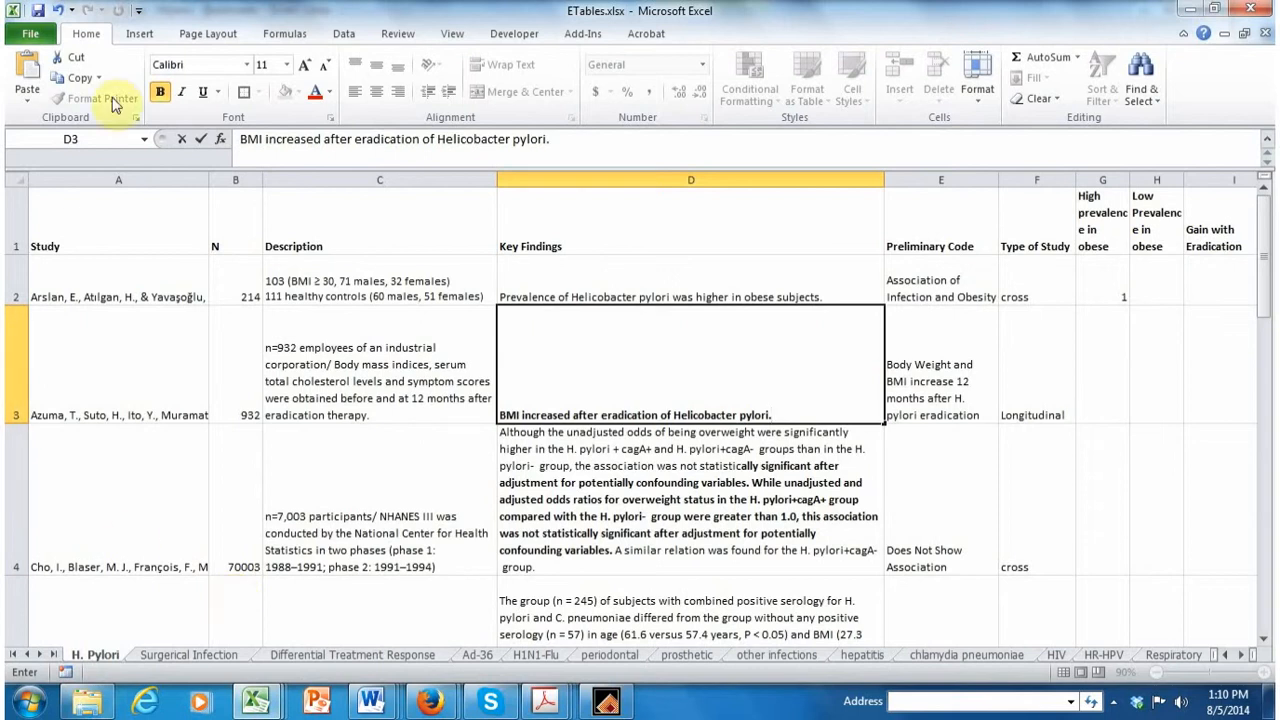
Step: Remove the bold formatting from the key findings text in cell D3
click(159, 91)
click(300, 362)
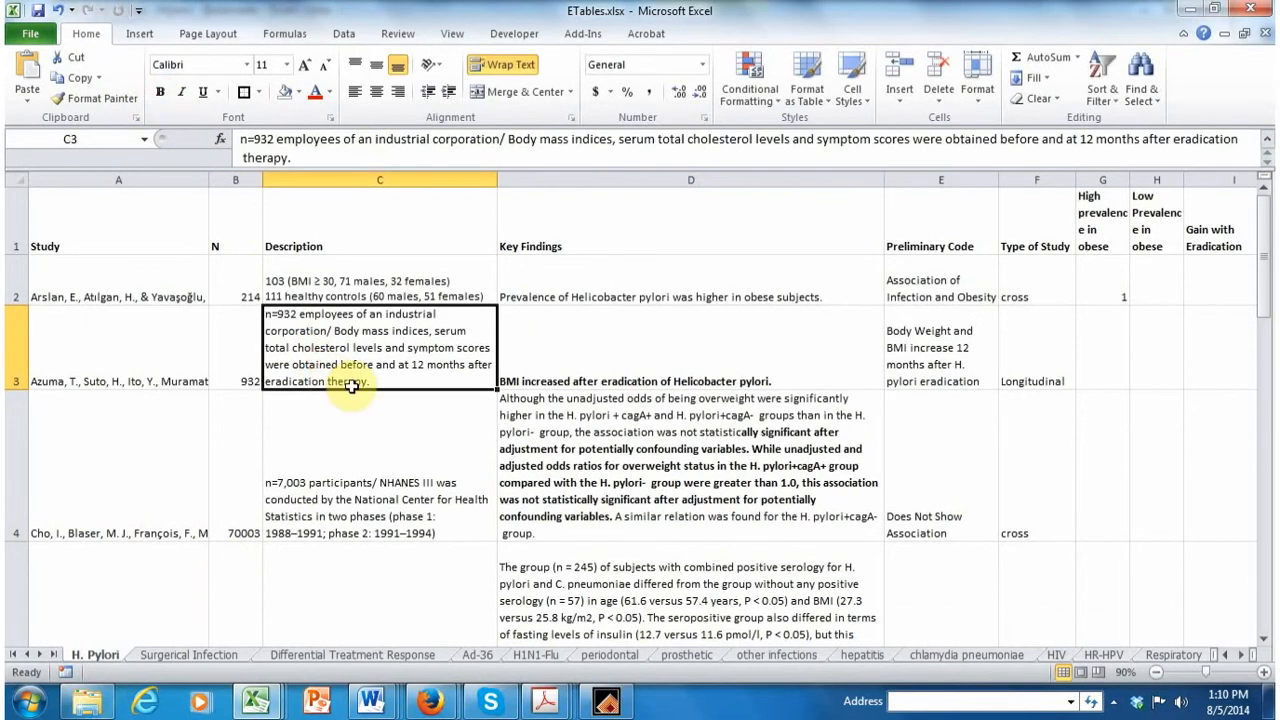
click(528, 372)
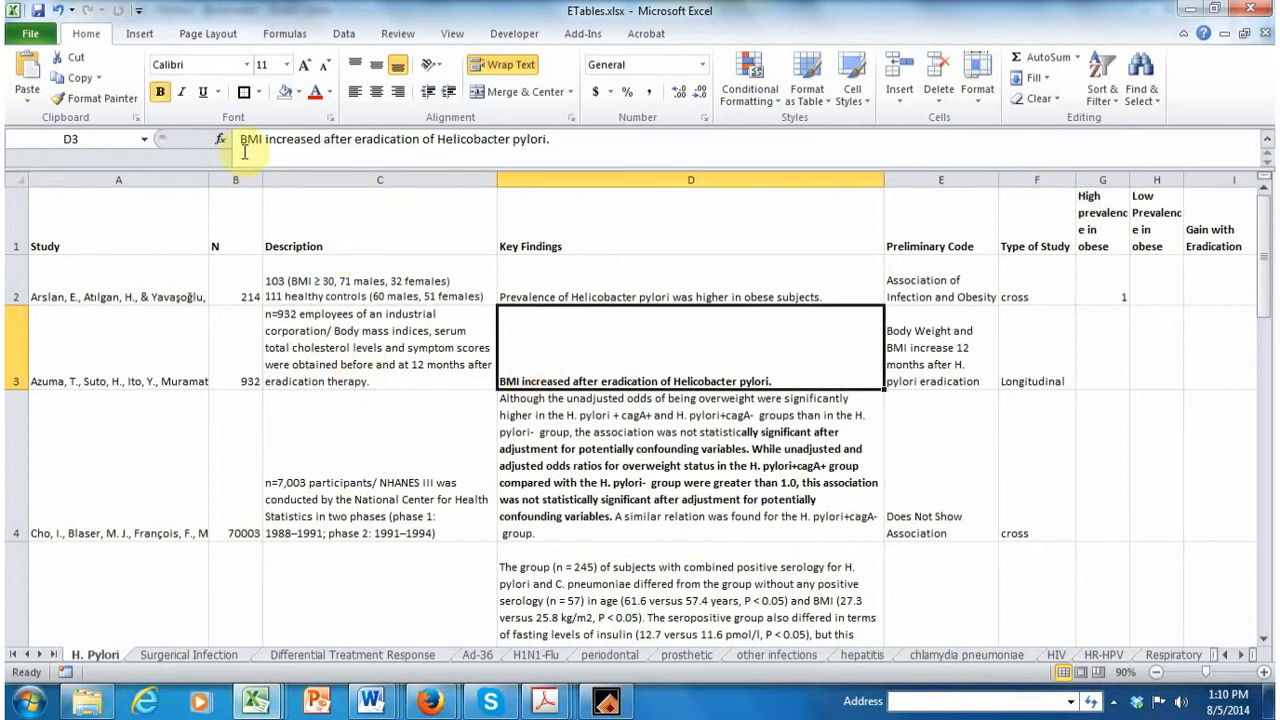
click(160, 91)
Step: Replace the description in cell C3 with 'Duration = 12 months'
click(370, 357)
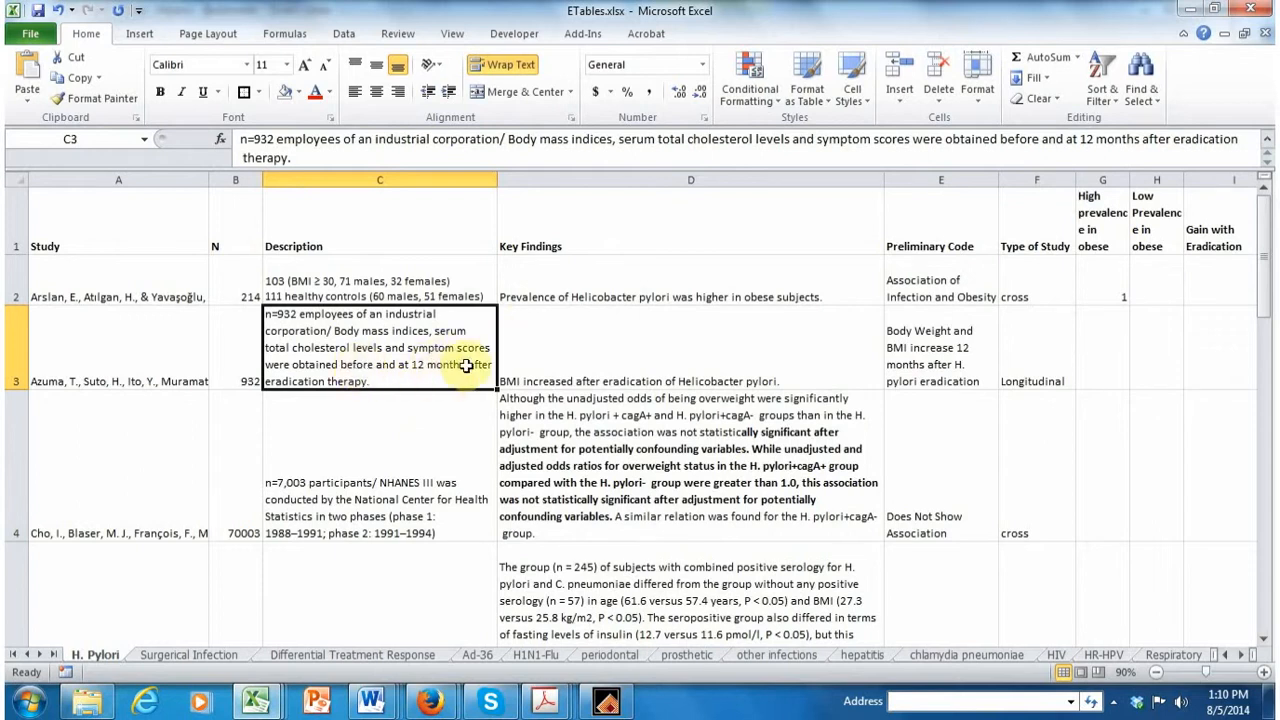
text(Dur)
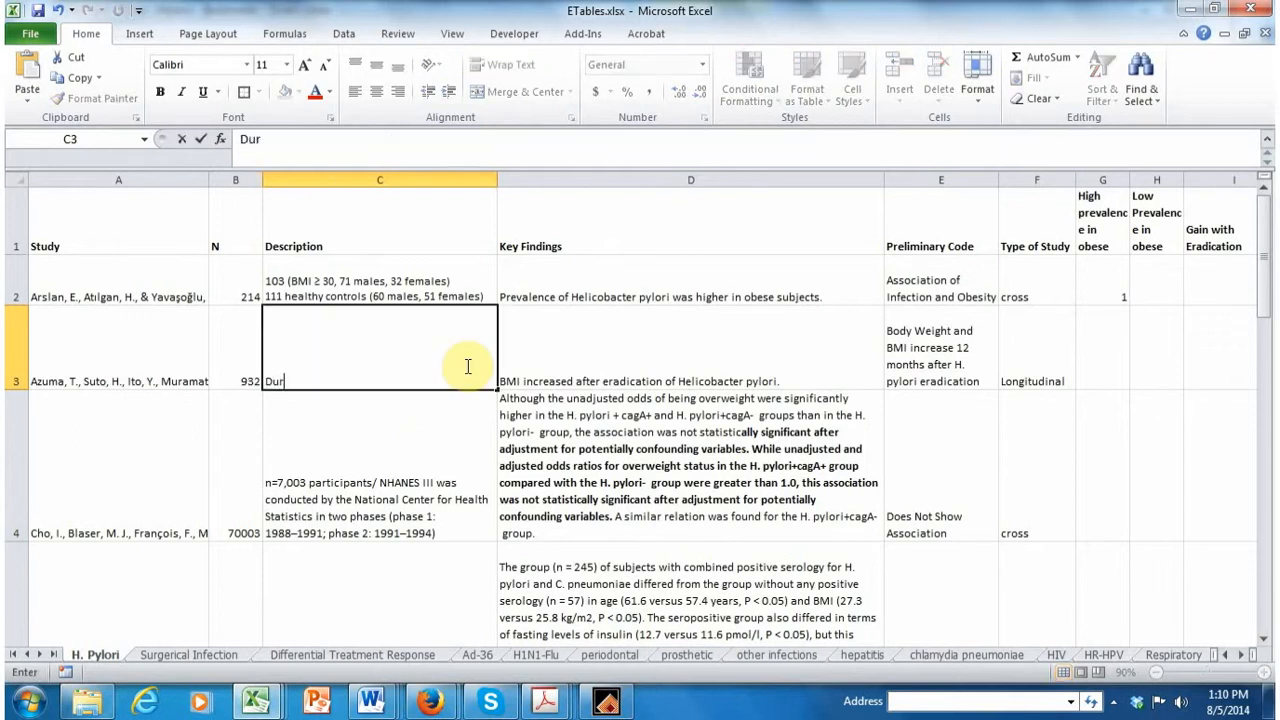
text(ation = 12 months)
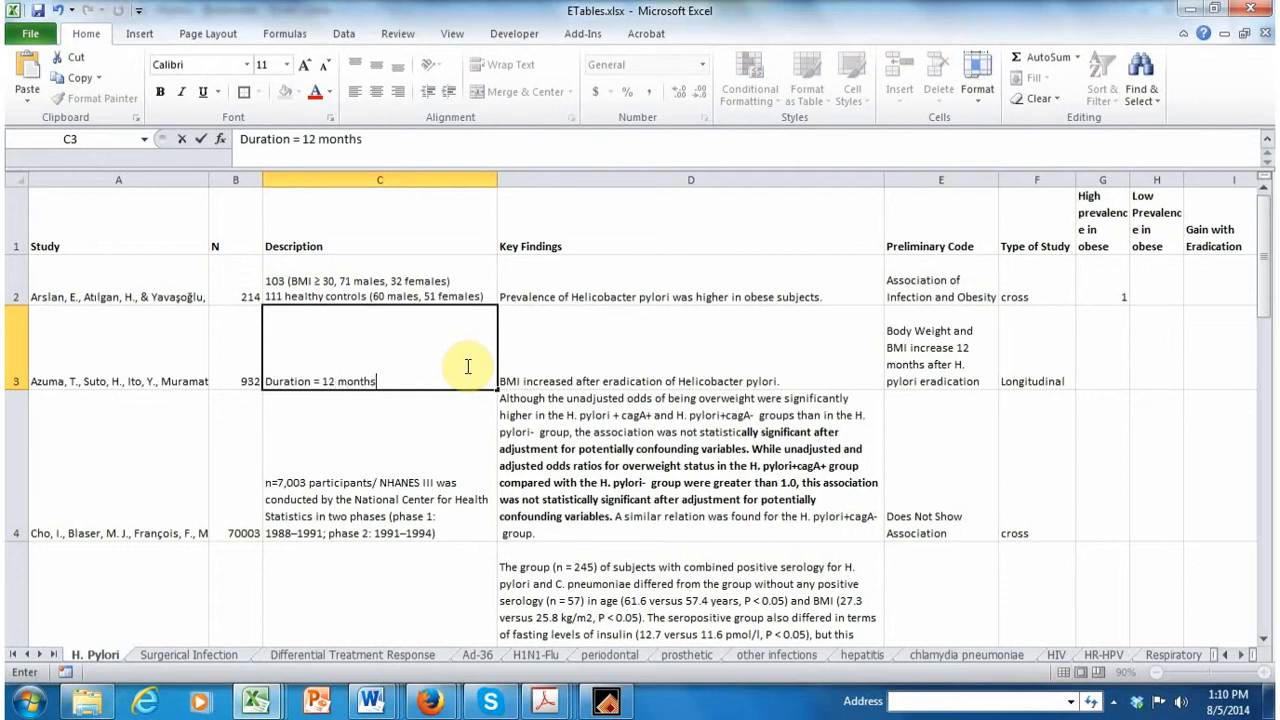
key(Up)
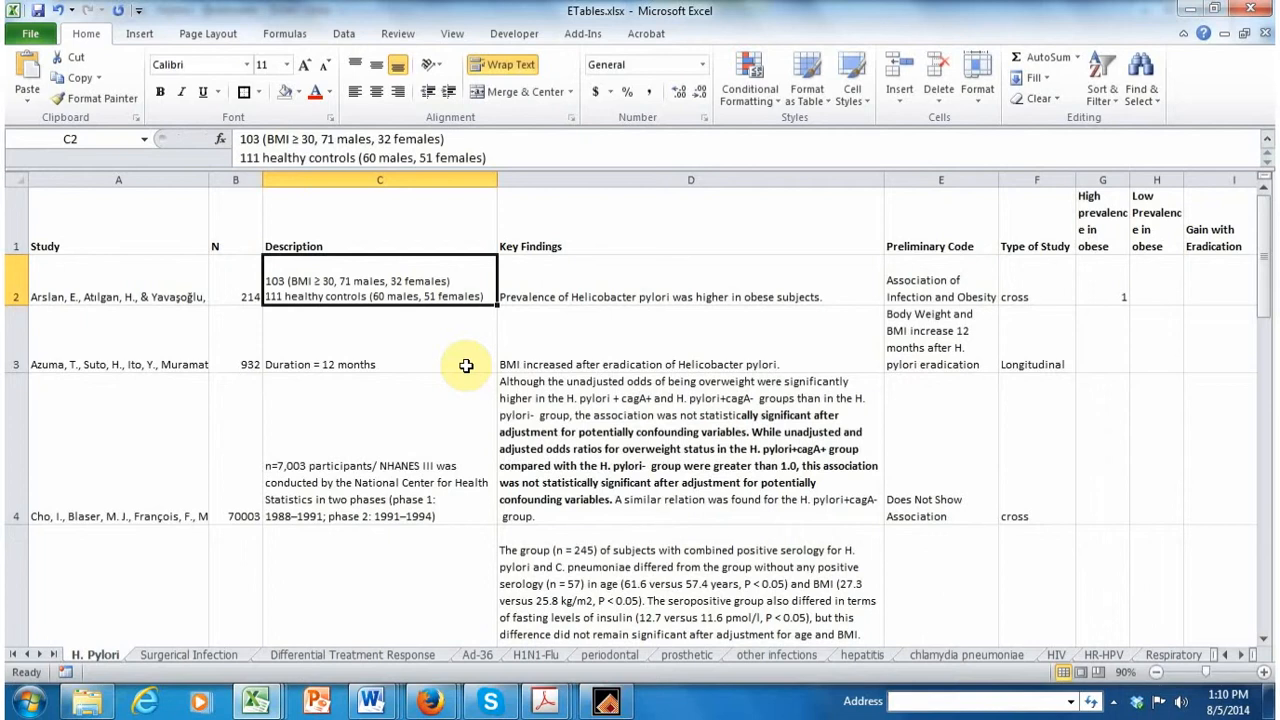
click(466, 366)
key(BackSpace)
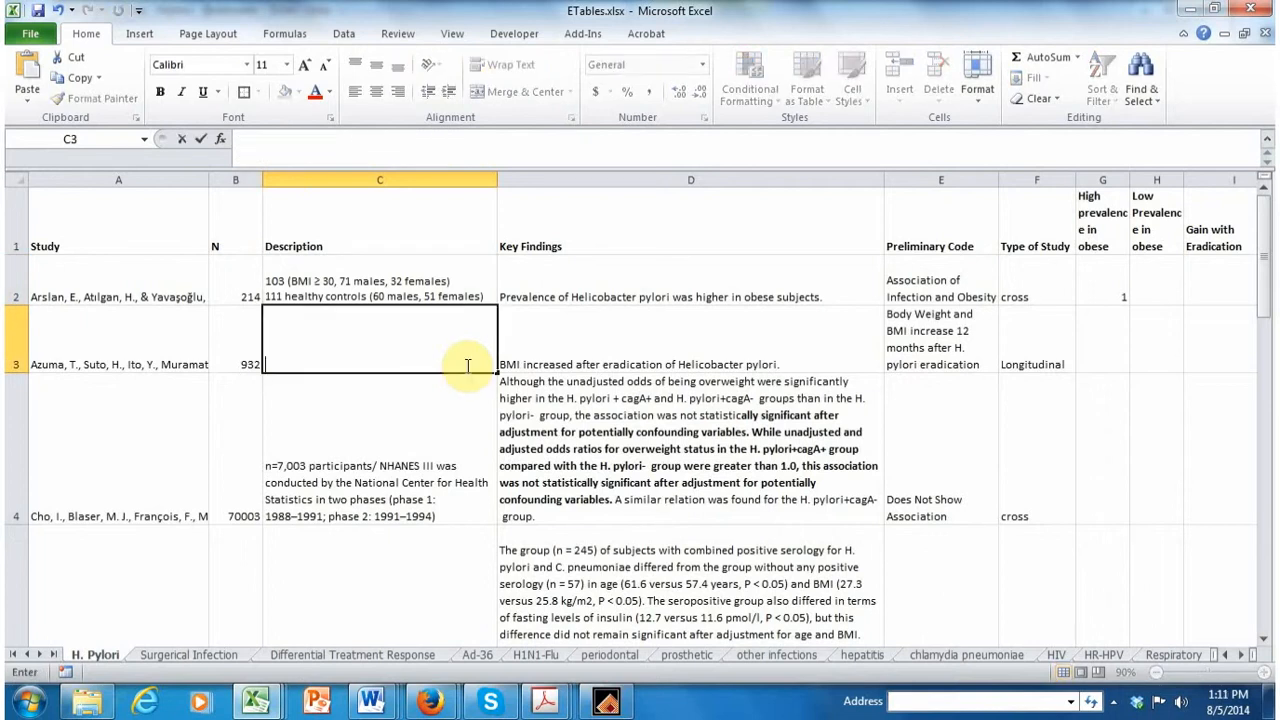
text(932 subjects)
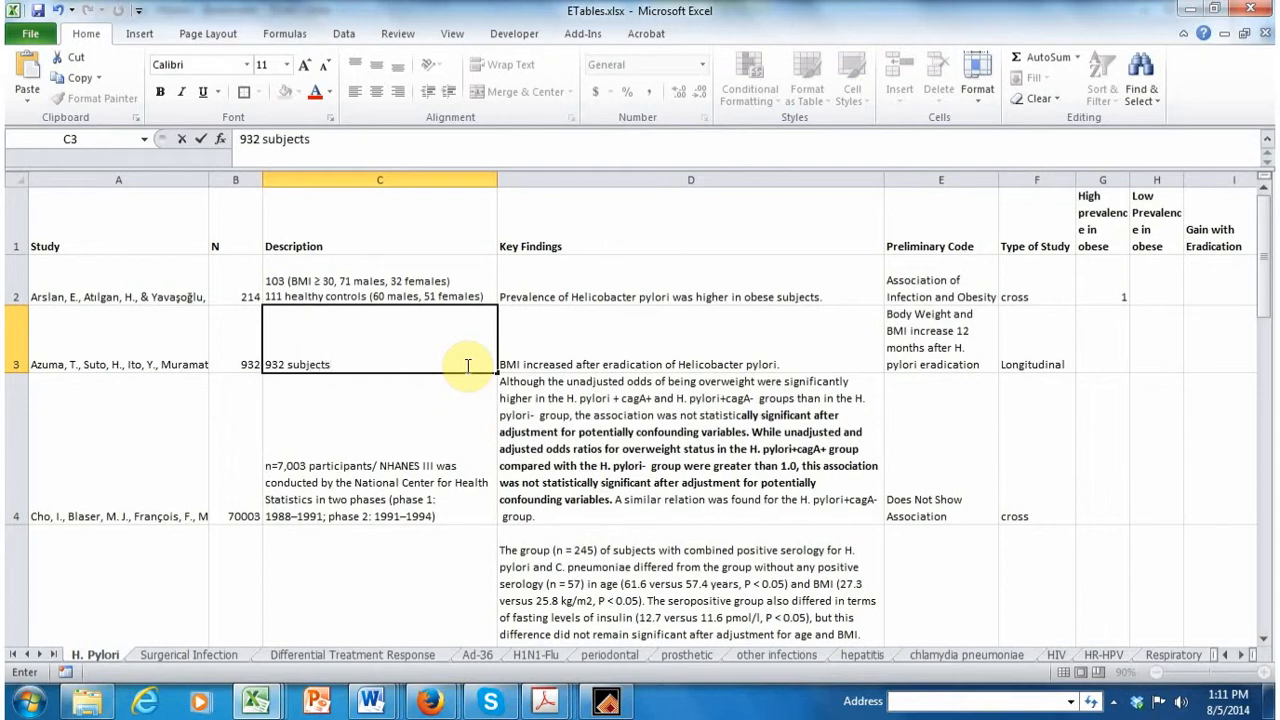
key(BackSpace)
key(BackSpace)
key(BackSpace)
key(BackSpace)
key(BackSpace)
key(BackSpace)
key(BackSpace)
key(BackSpace)
key(BackSpace)
key(BackSpace)
key(BackSpace)
key(BackSpace)
Step: Enter 'N= 932' and 'Duration = 12 months' on two separate lines as the description in cell C3
text(N)
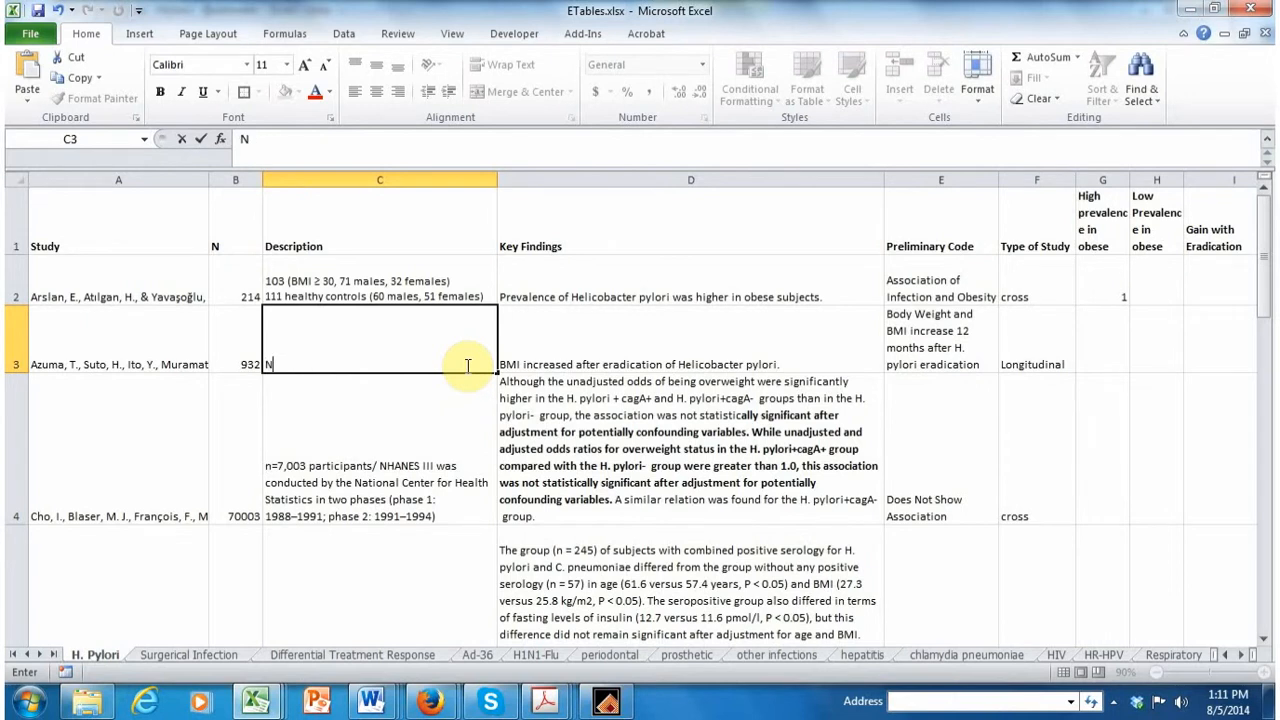
text(= 932)
key(alt+Return)
text(Duration )
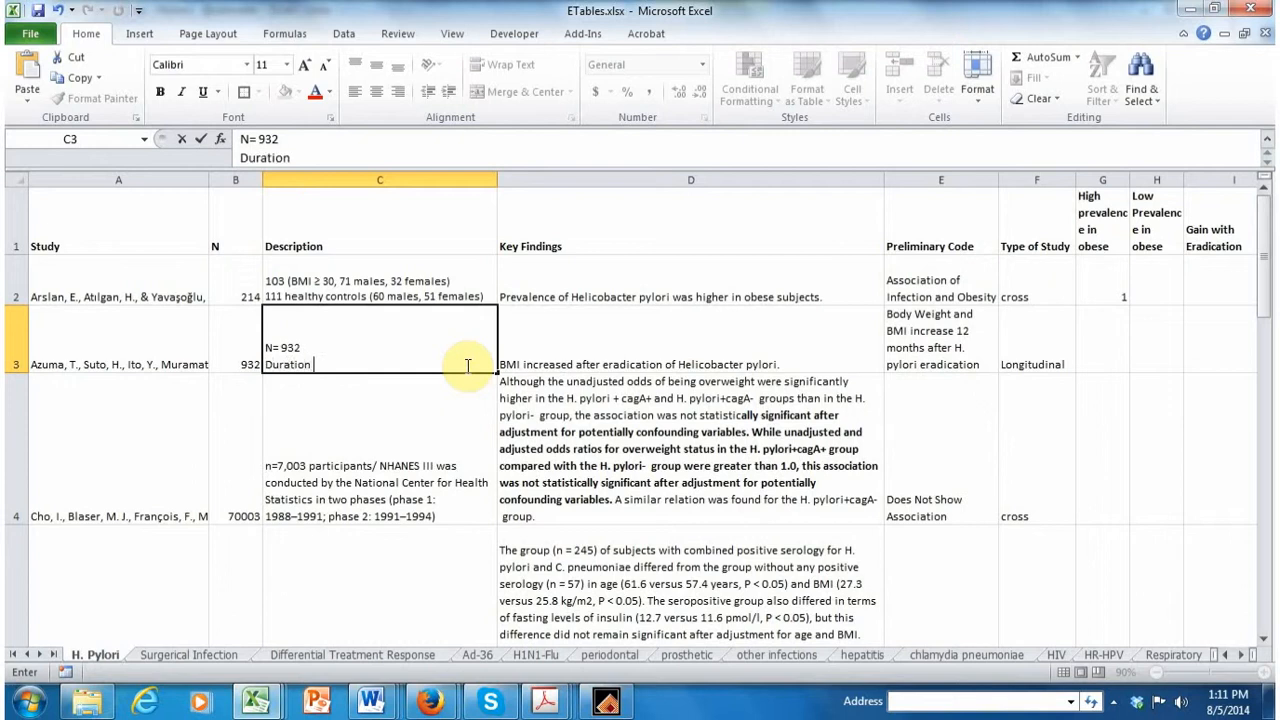
text(= 12 month)
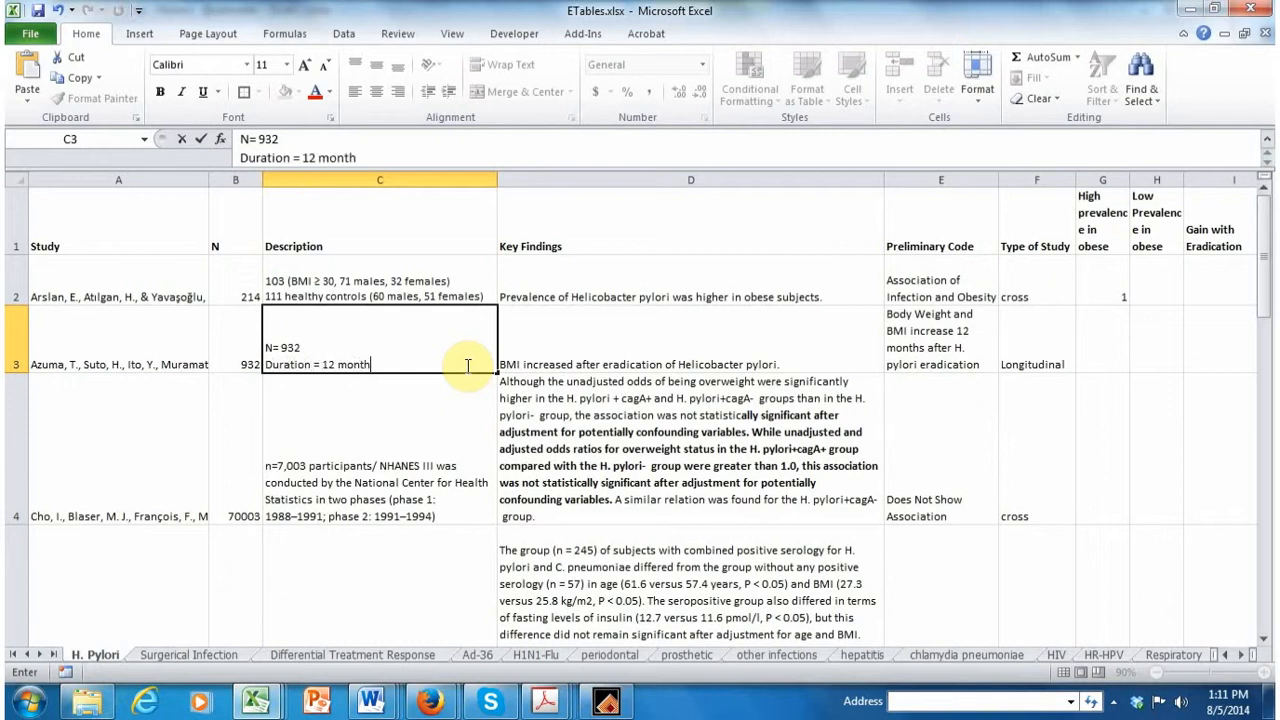
text(s)
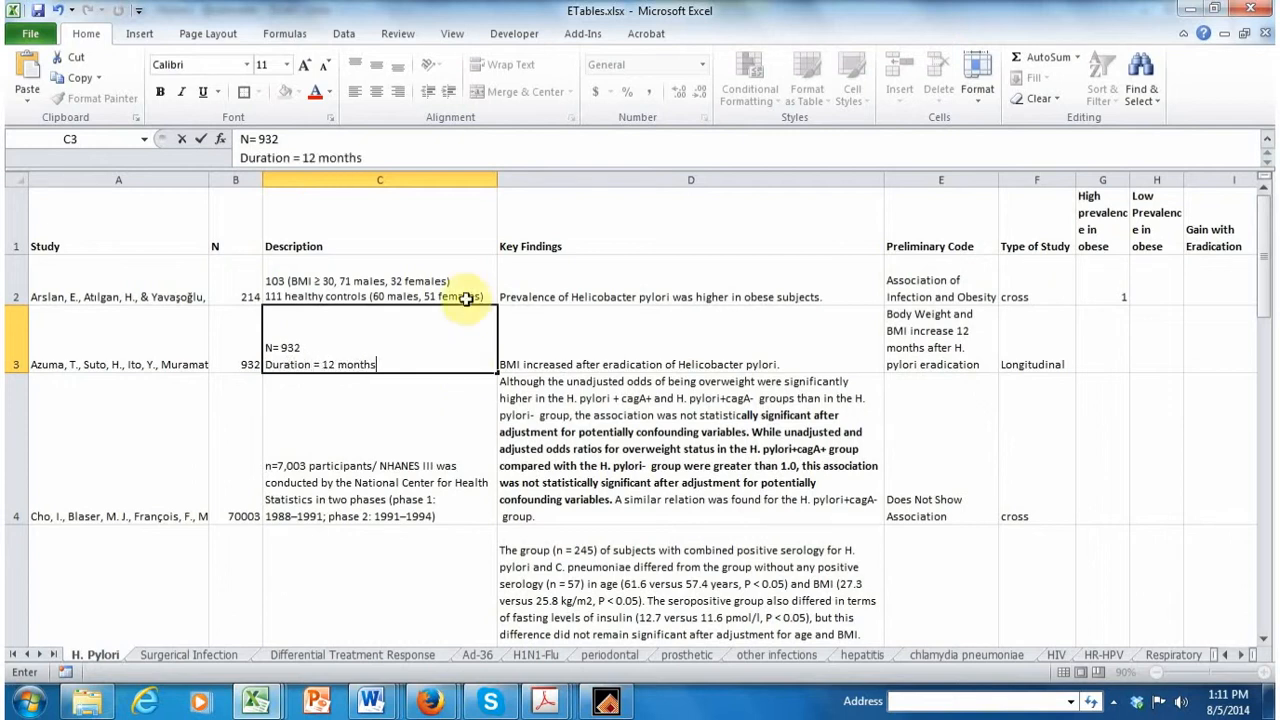
Step: Add 'N=214' on its own line above the existing description text in cell C2
click(384, 276)
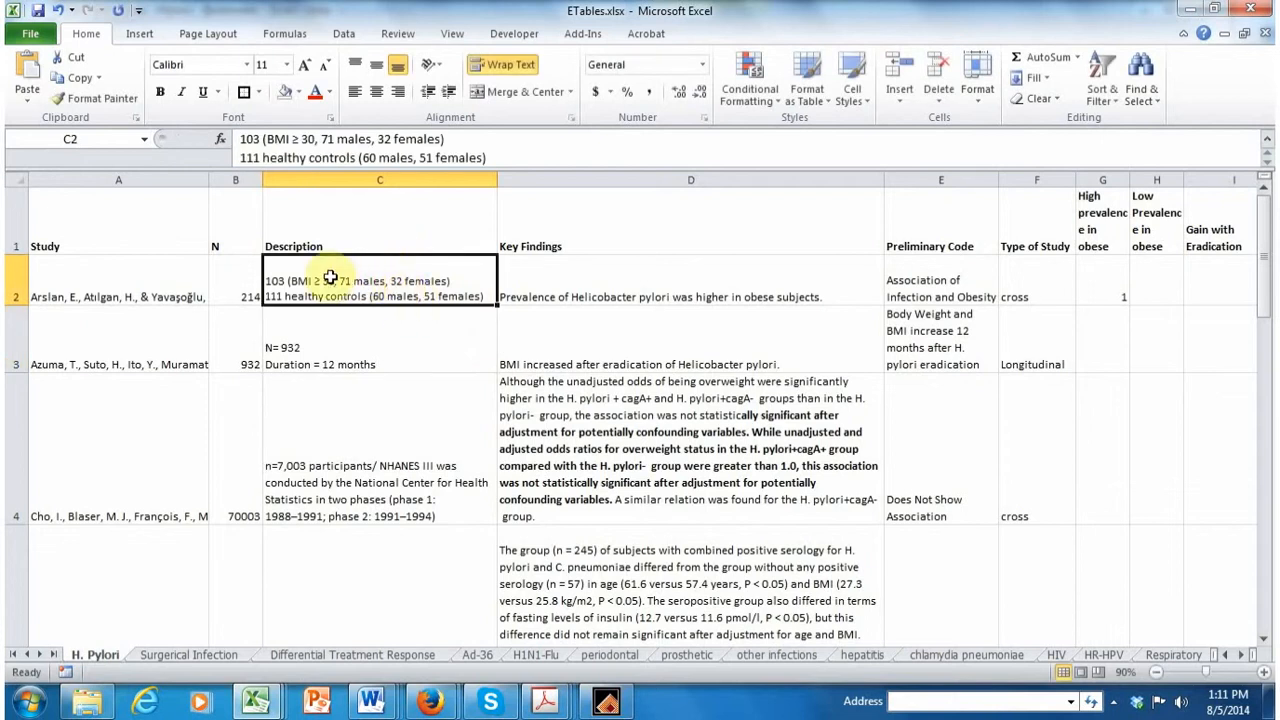
click(242, 141)
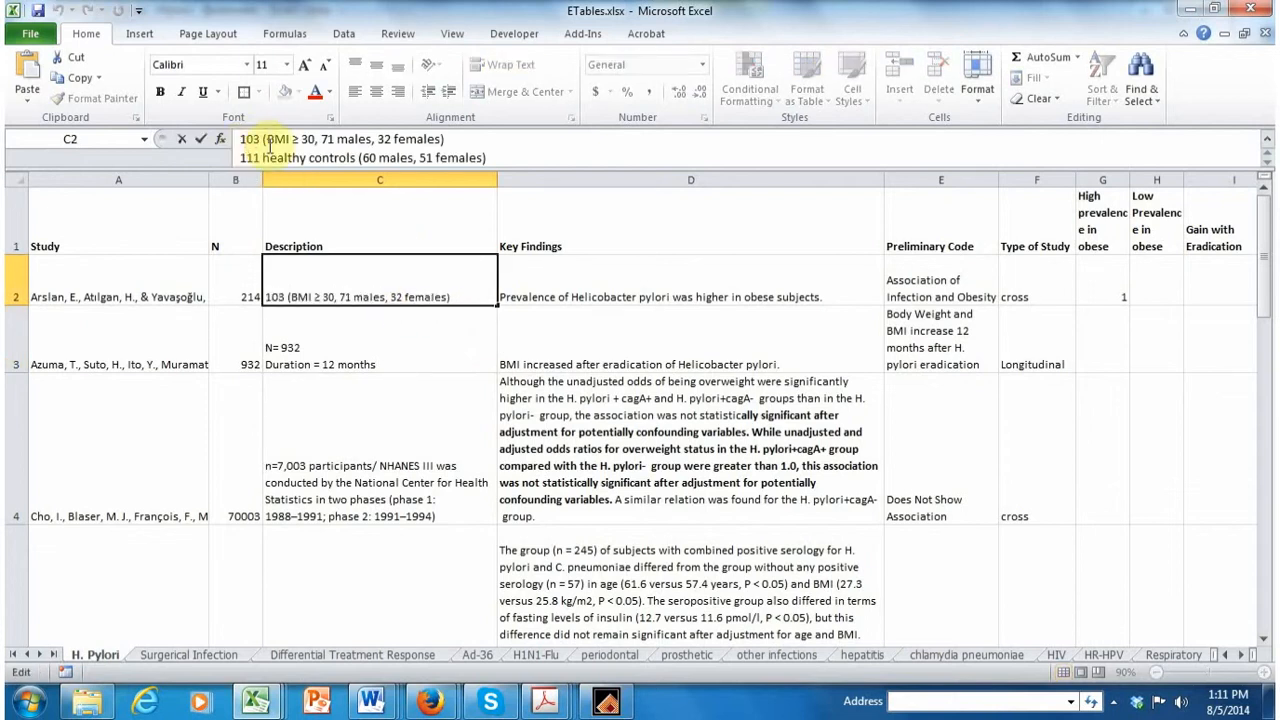
text(N=214)
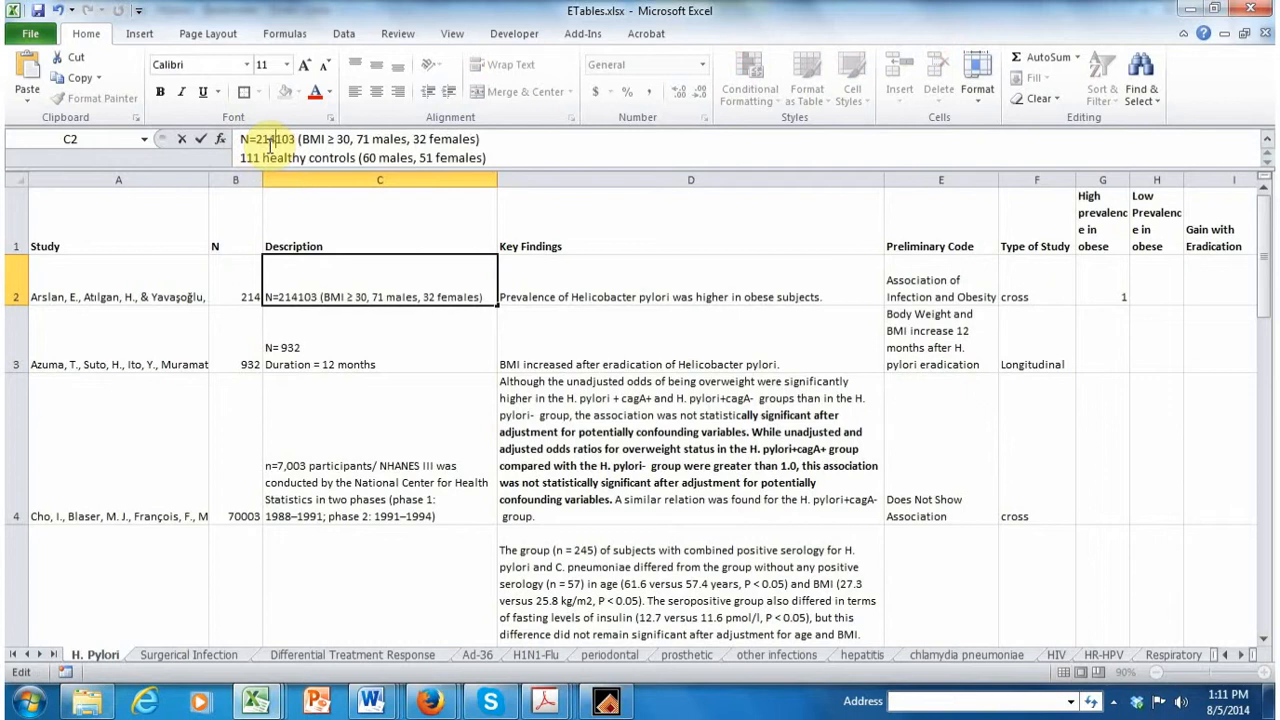
key(alt+Return)
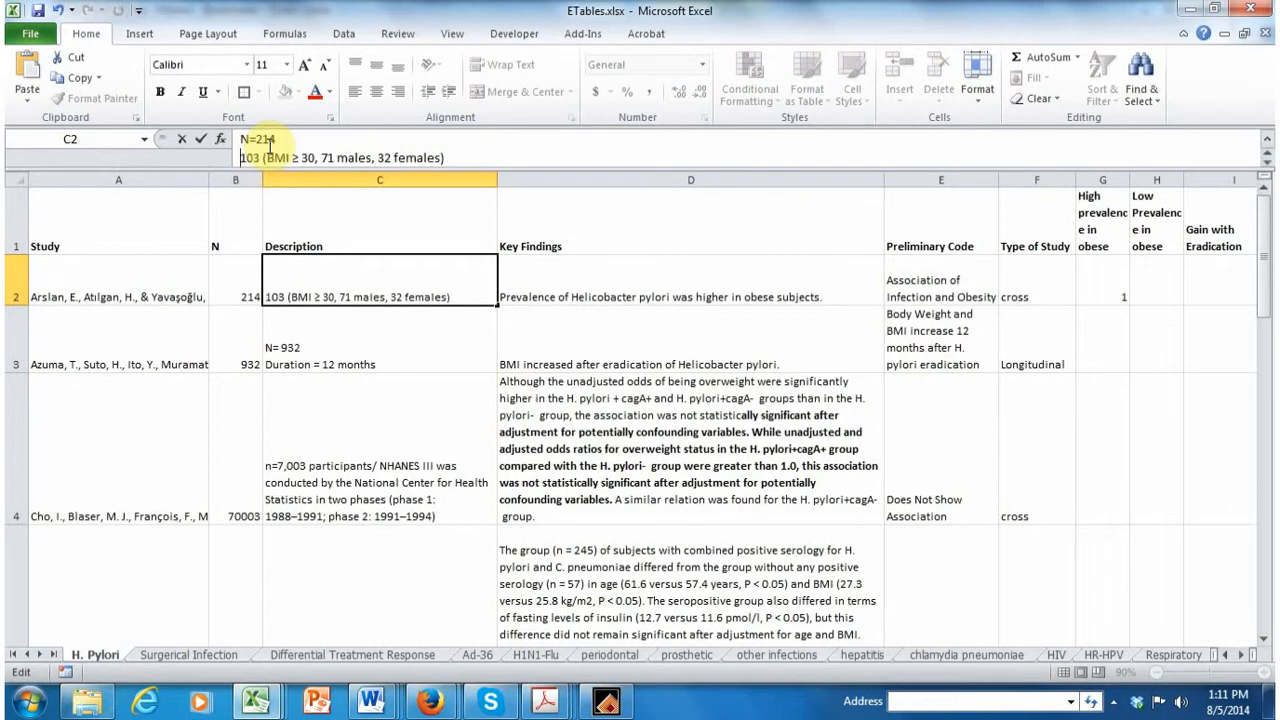
key(Return)
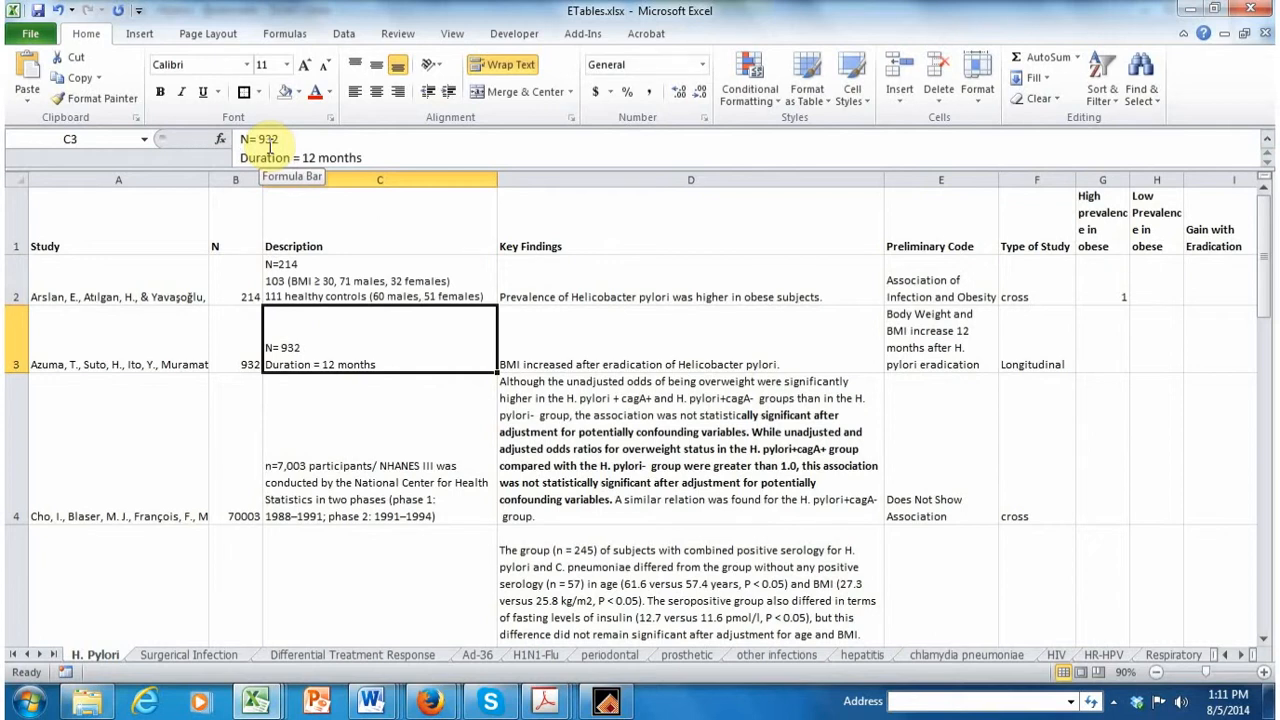
key(Return)
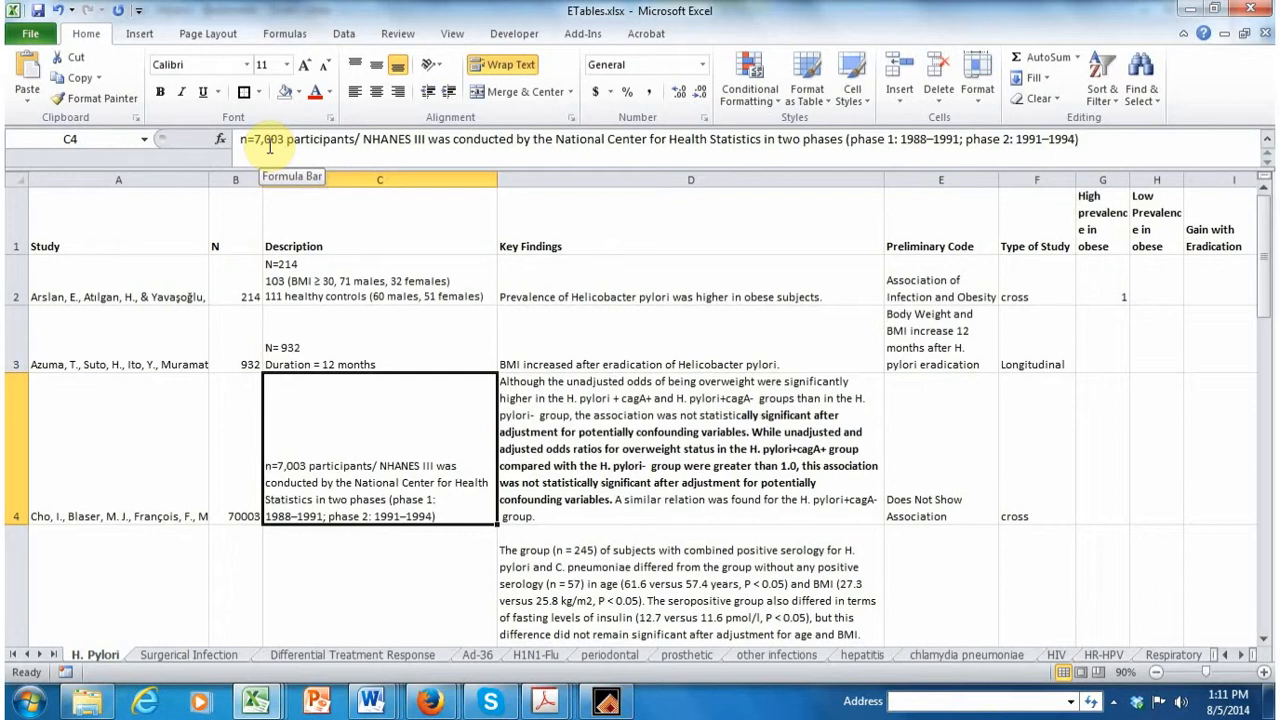
click(250, 218)
drag(250, 218, 614, 446)
click(612, 444)
click(610, 366)
click(615, 410)
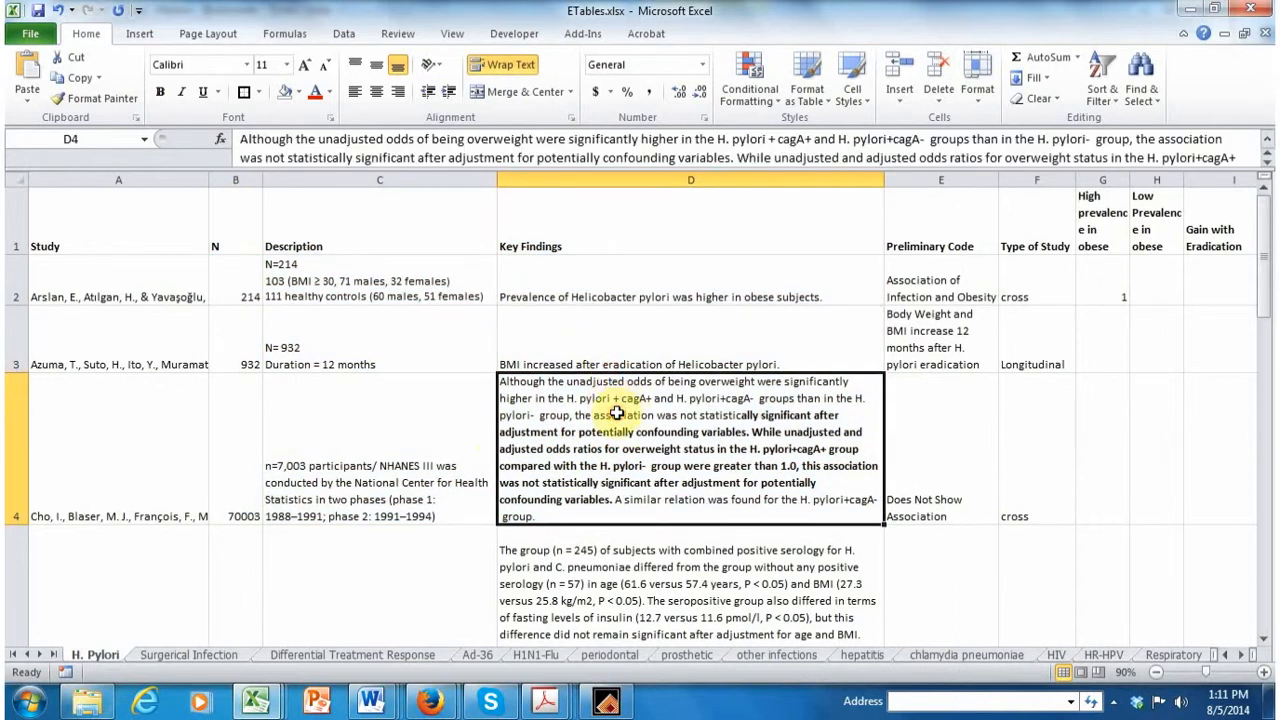
Step: Copy the Description column from its header in C1 down to the last study in row 35
drag(245, 234, 466, 343)
drag(320, 234, 423, 400)
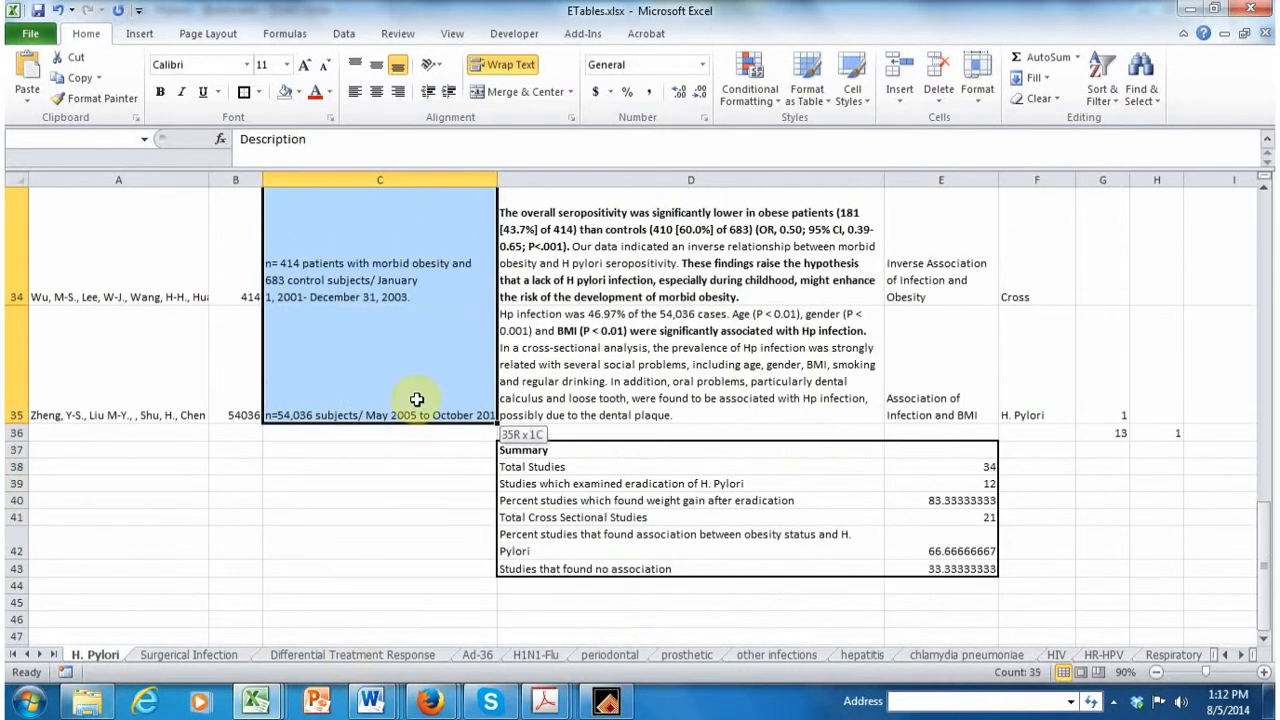
click(82, 78)
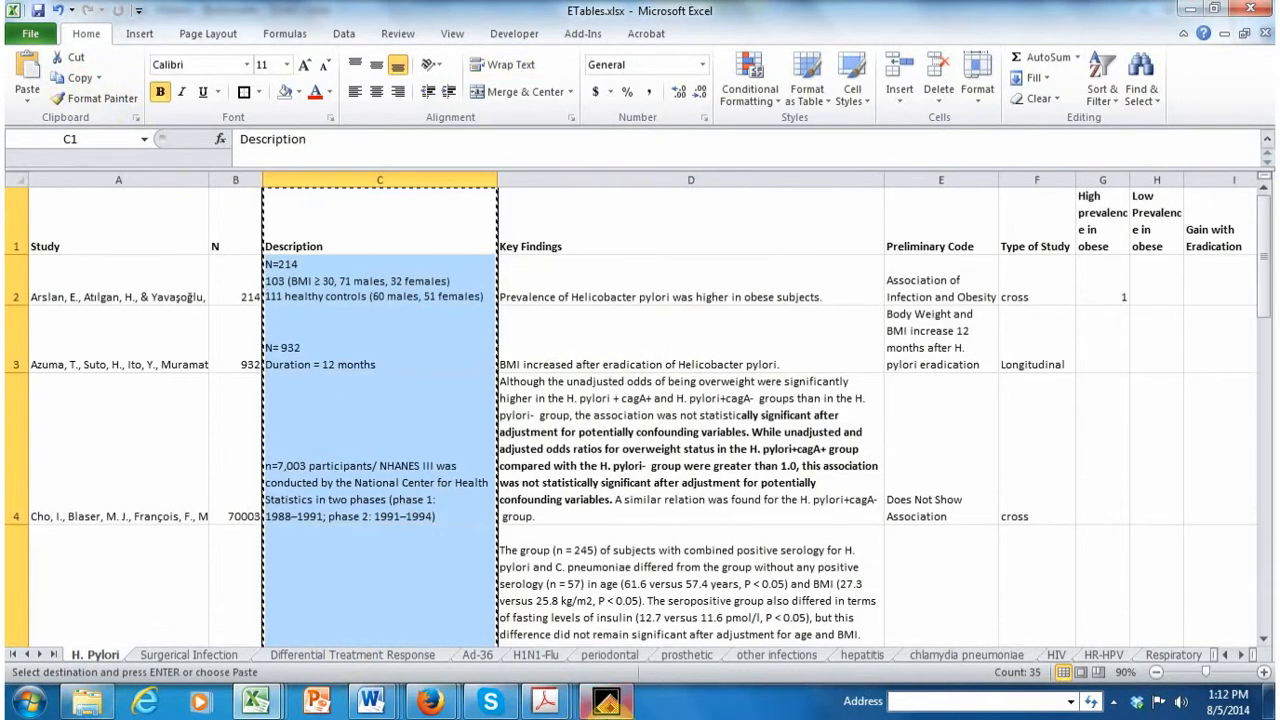
Step: Switch to Word, create a new blank document and paste the copied Description column into it
mouse_move(370, 700)
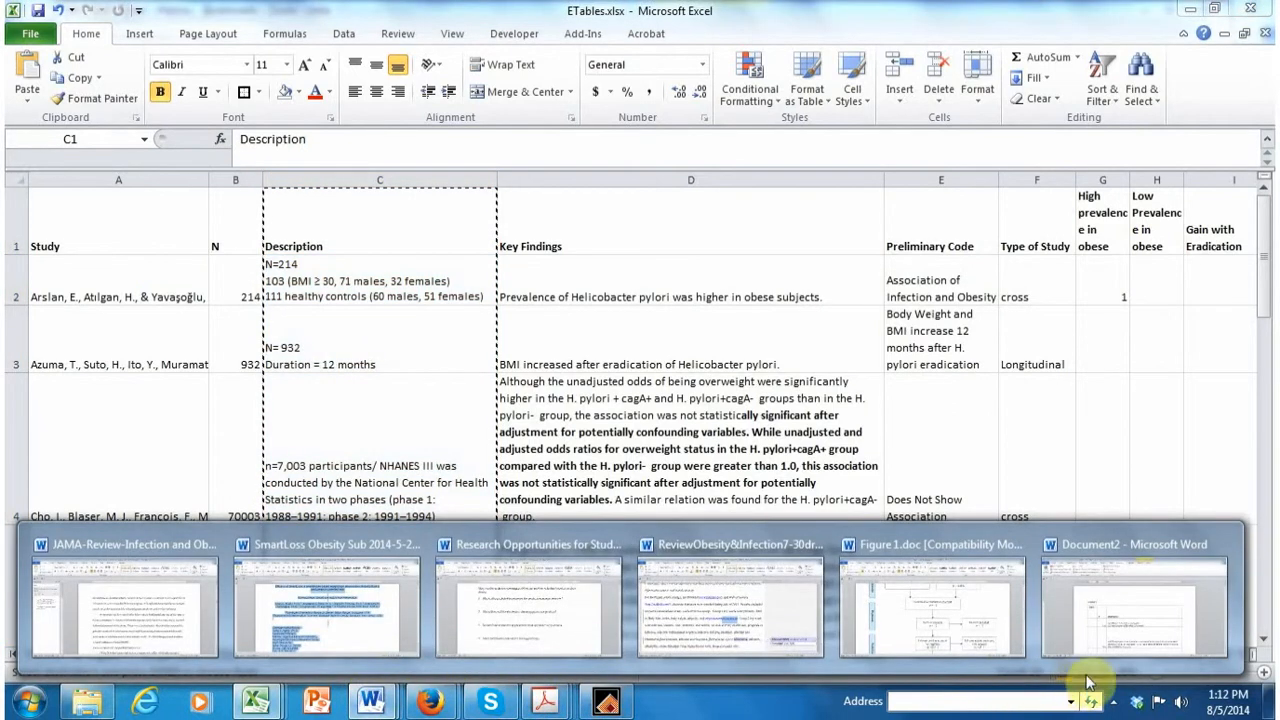
click(1095, 605)
click(30, 33)
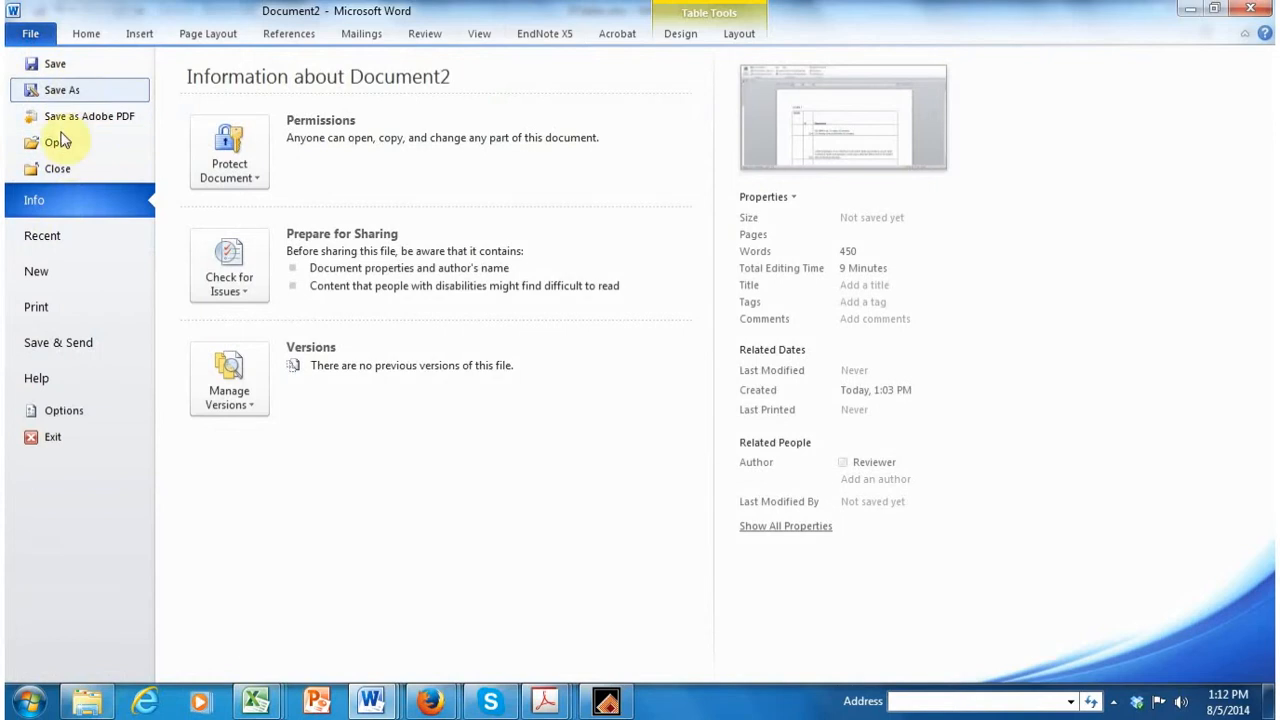
click(50, 270)
double_click(224, 168)
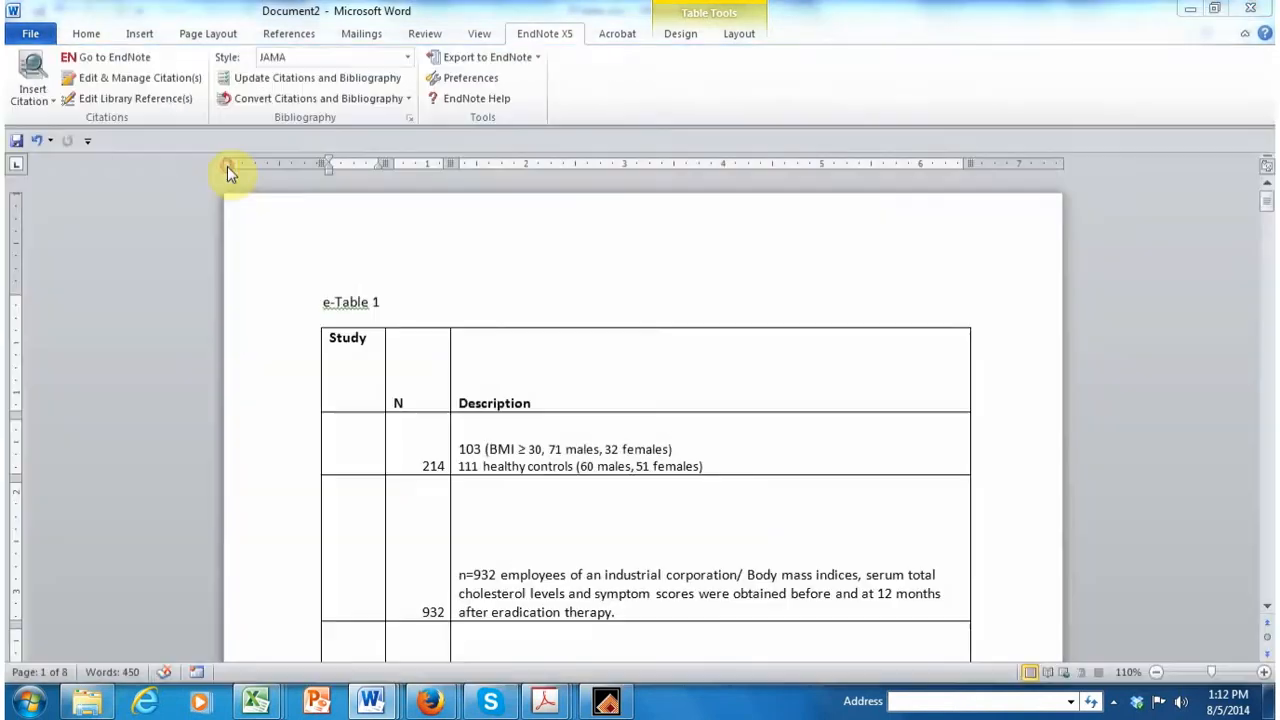
click(28, 72)
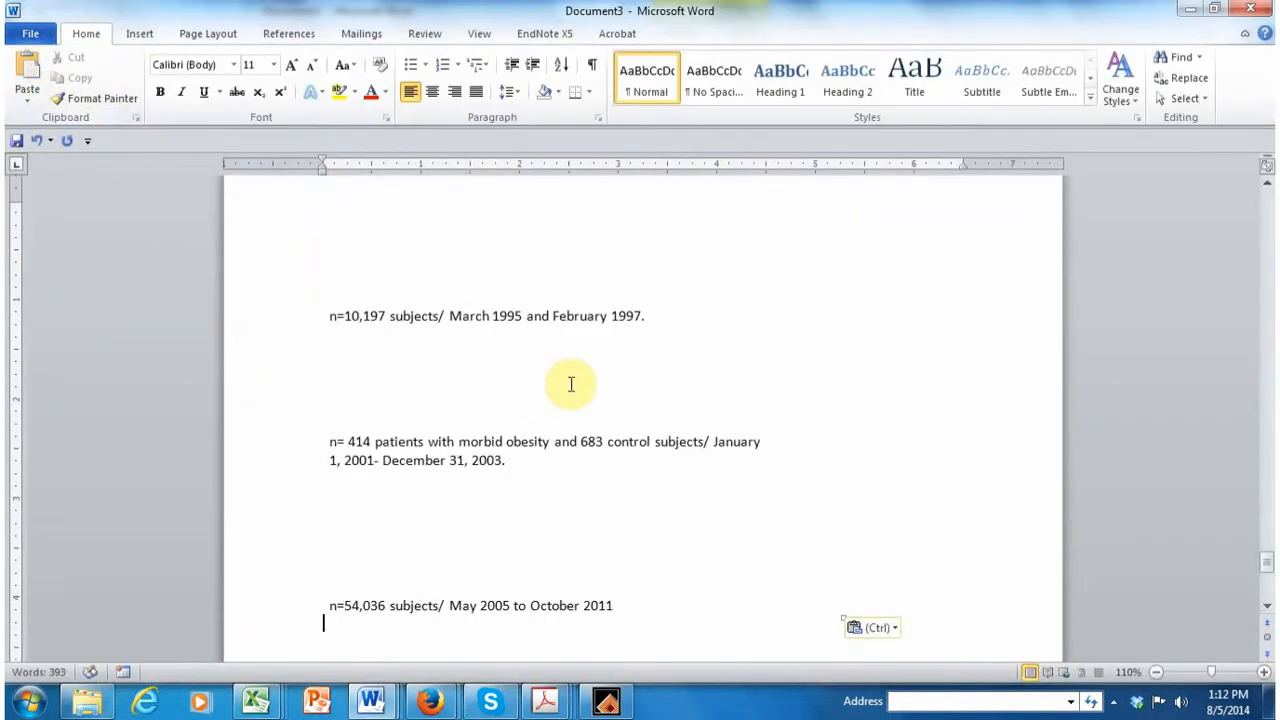
Step: Apply Grid borders to the entire pasted Description table
drag(1268, 565, 1262, 185)
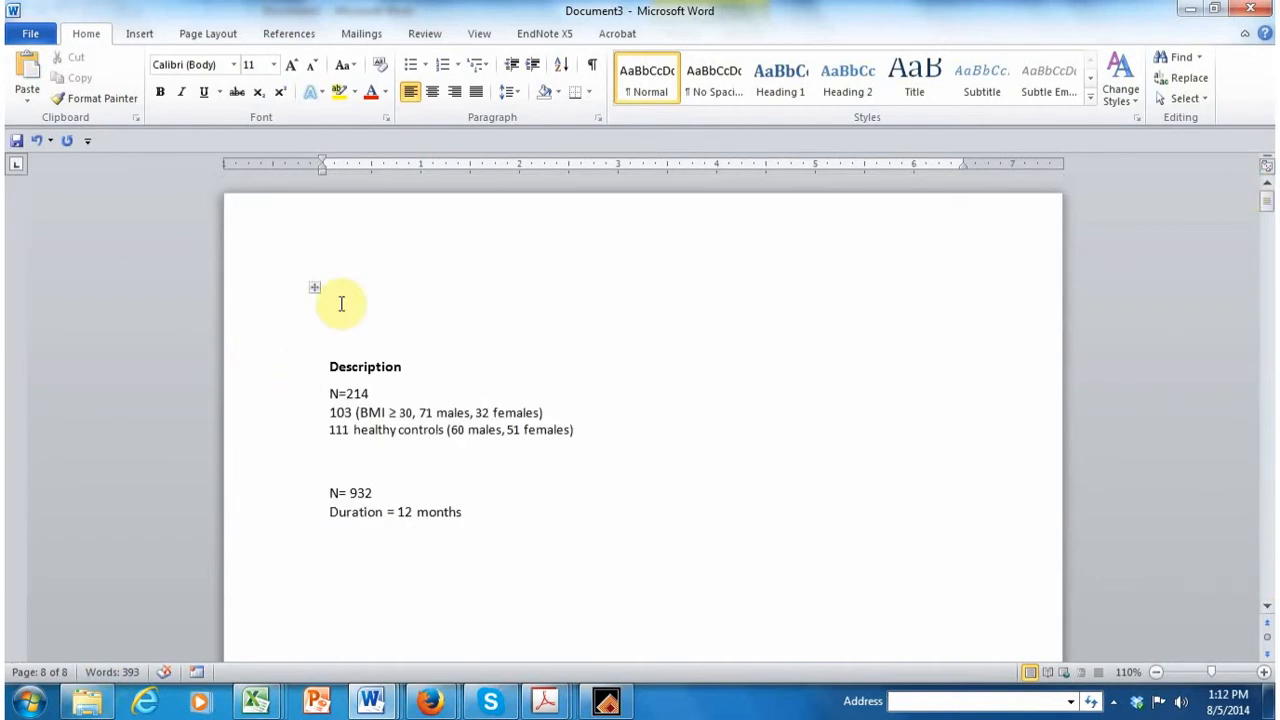
click(310, 287)
right_click(310, 287)
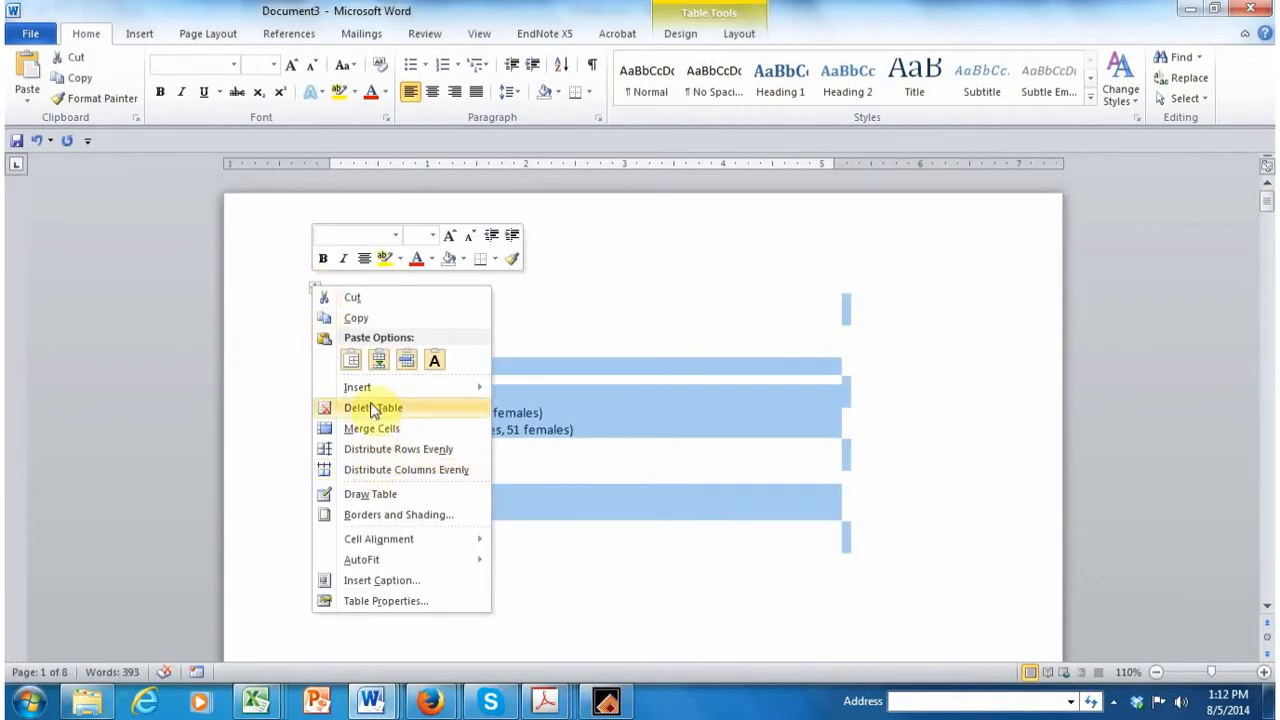
click(372, 514)
click(427, 362)
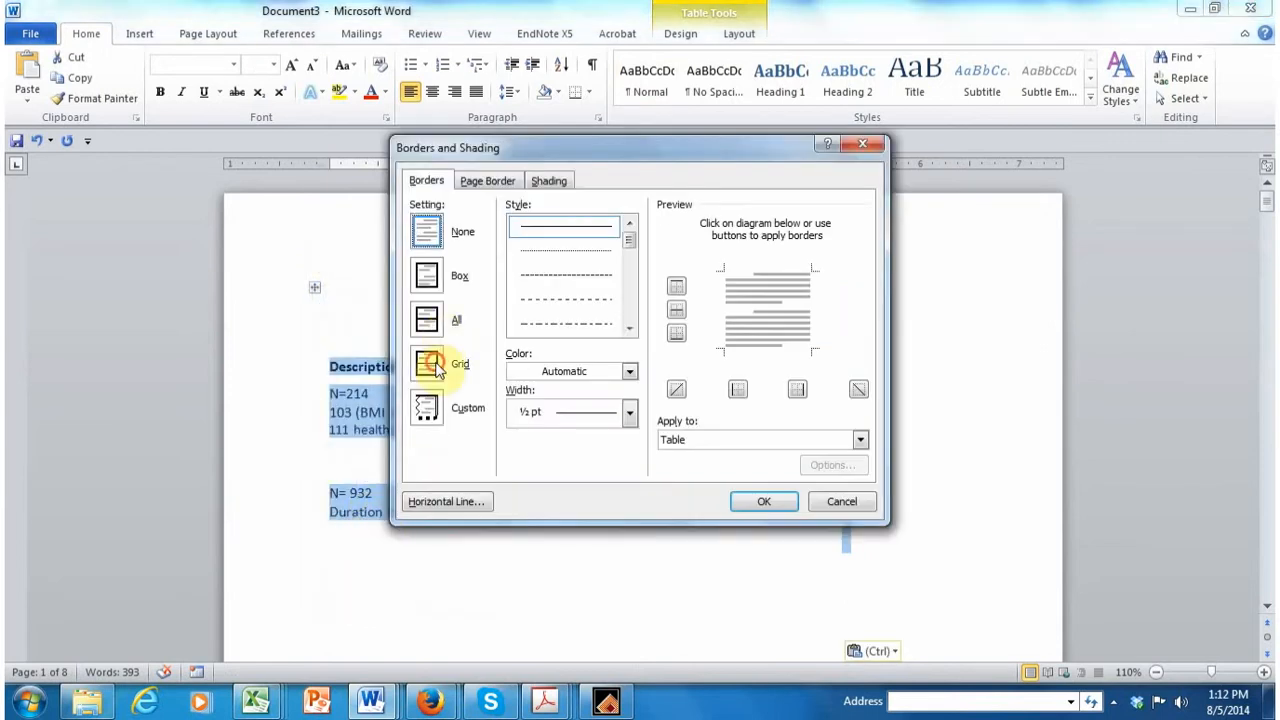
click(789, 506)
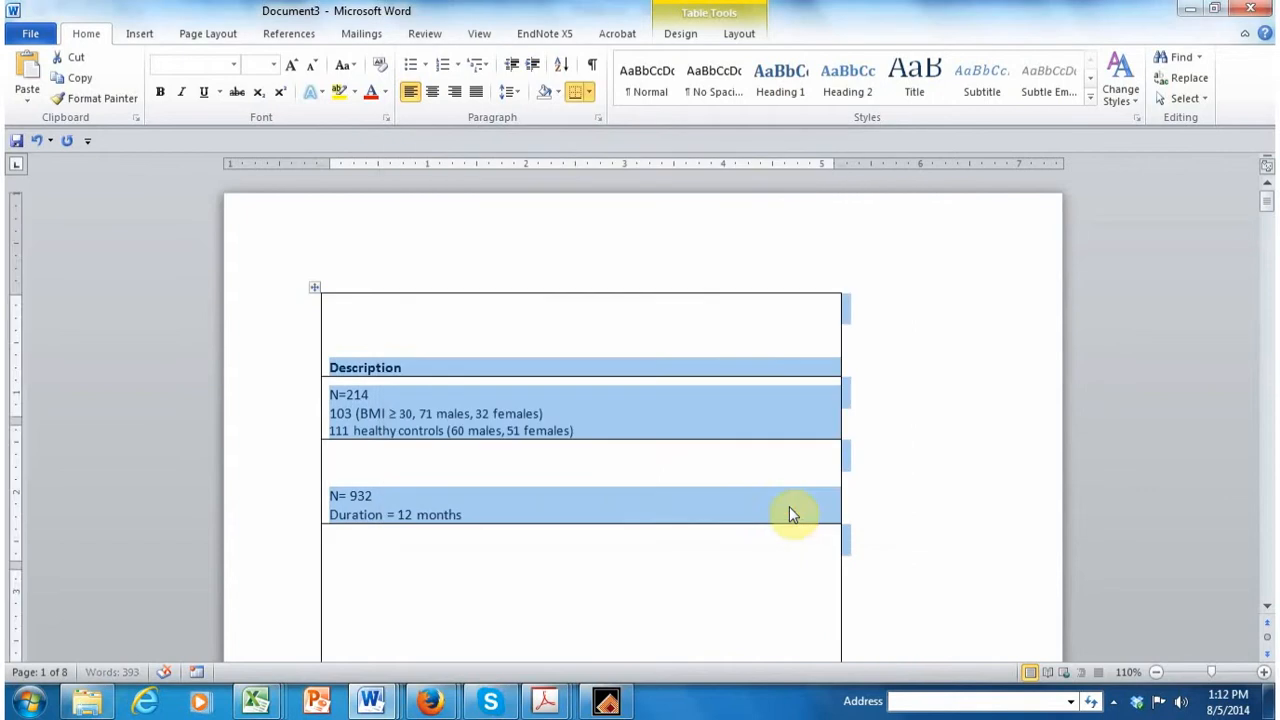
click(531, 390)
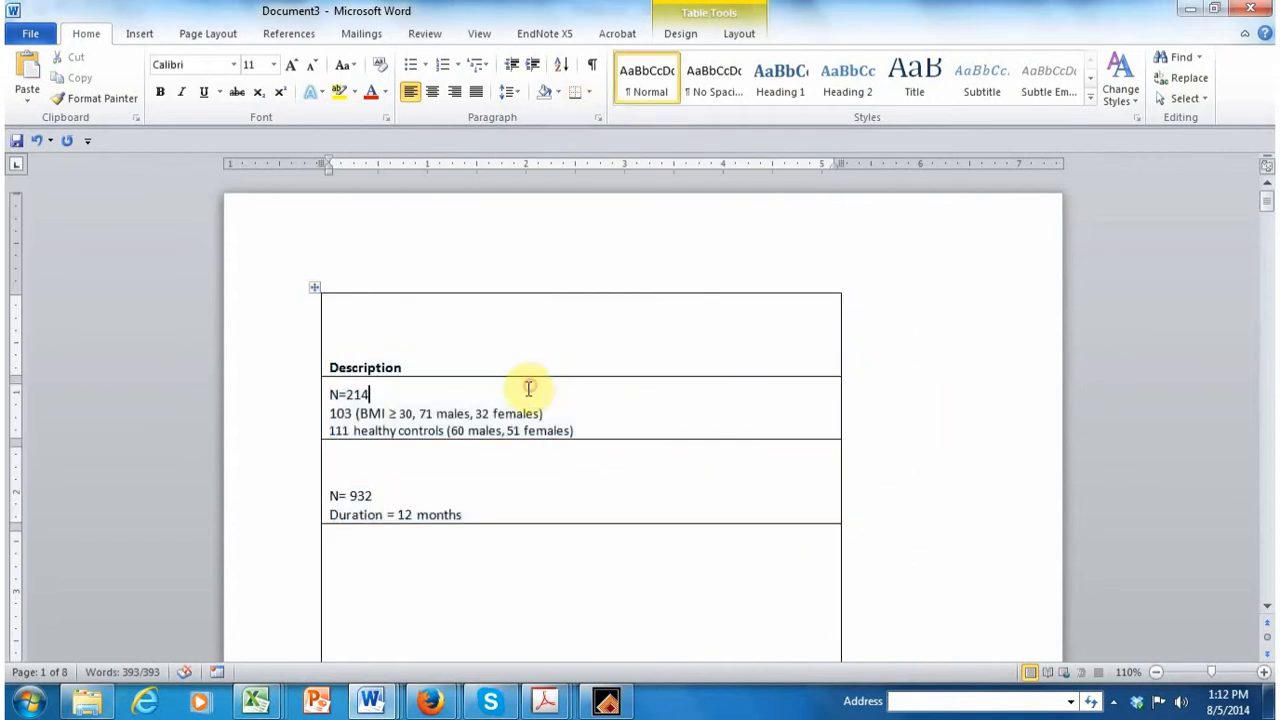
click(587, 427)
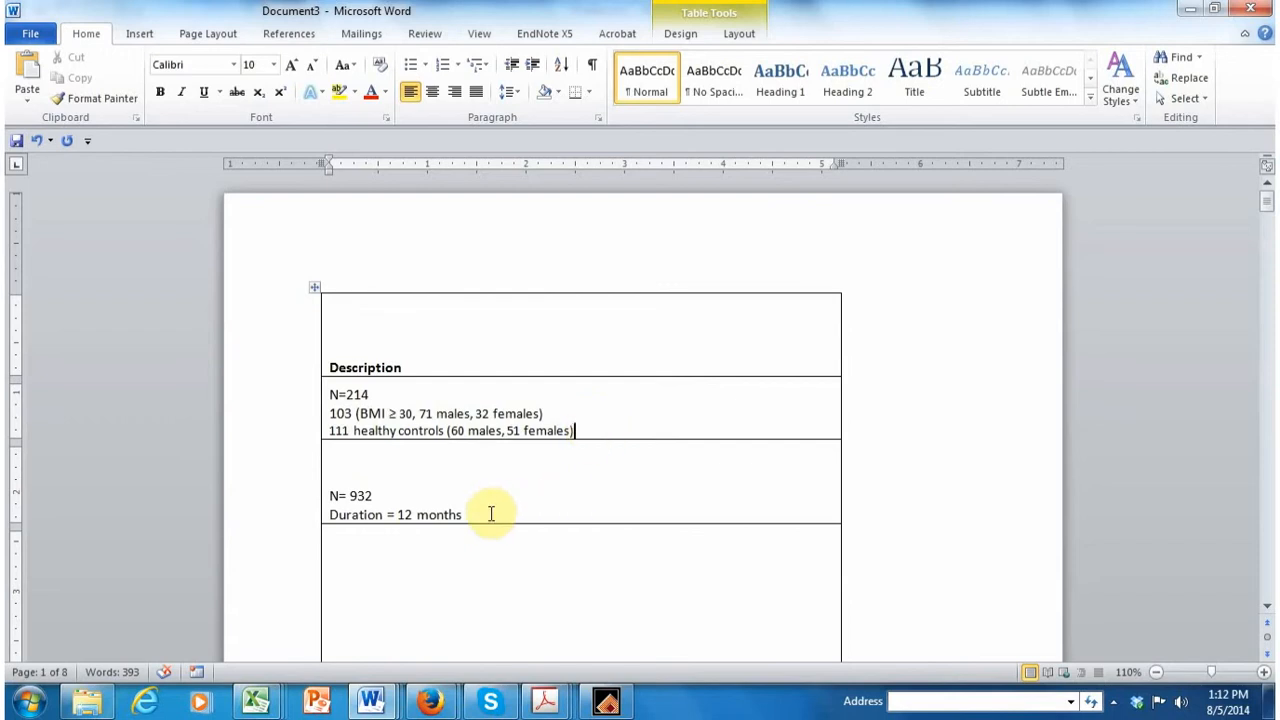
click(463, 513)
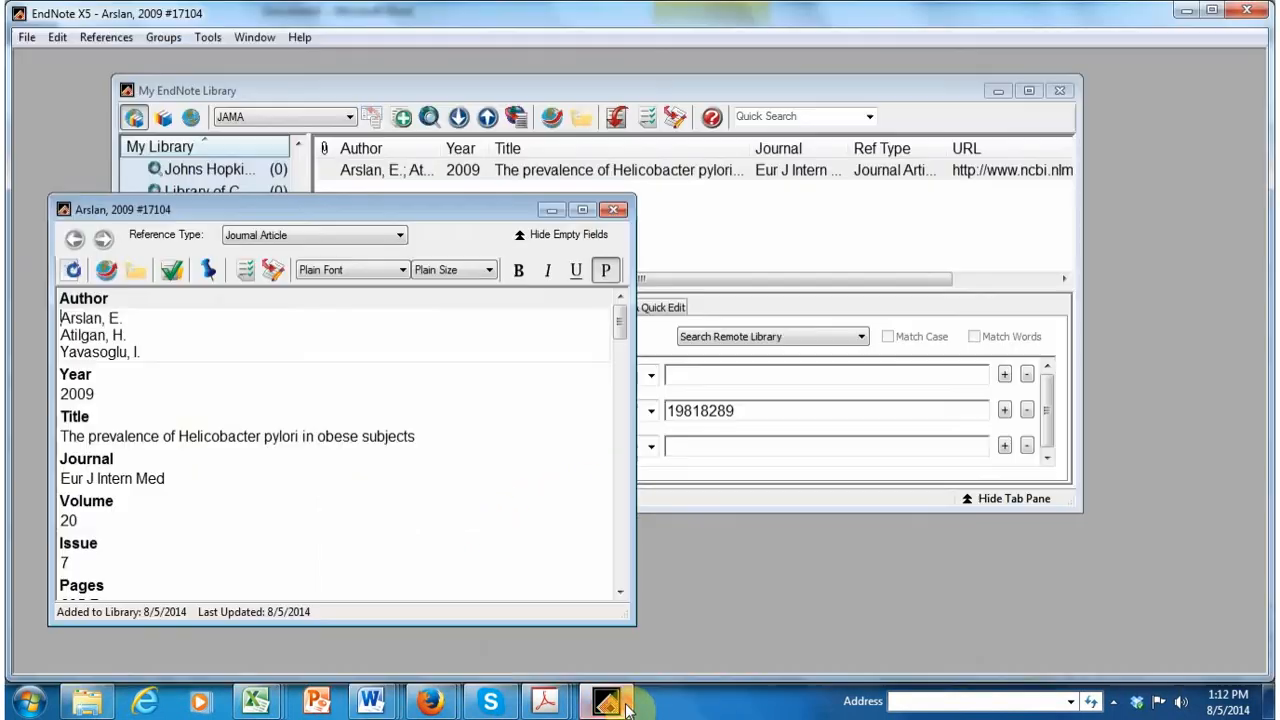
Step: Switch to EndNote and close the open 2009 reference record
click(607, 700)
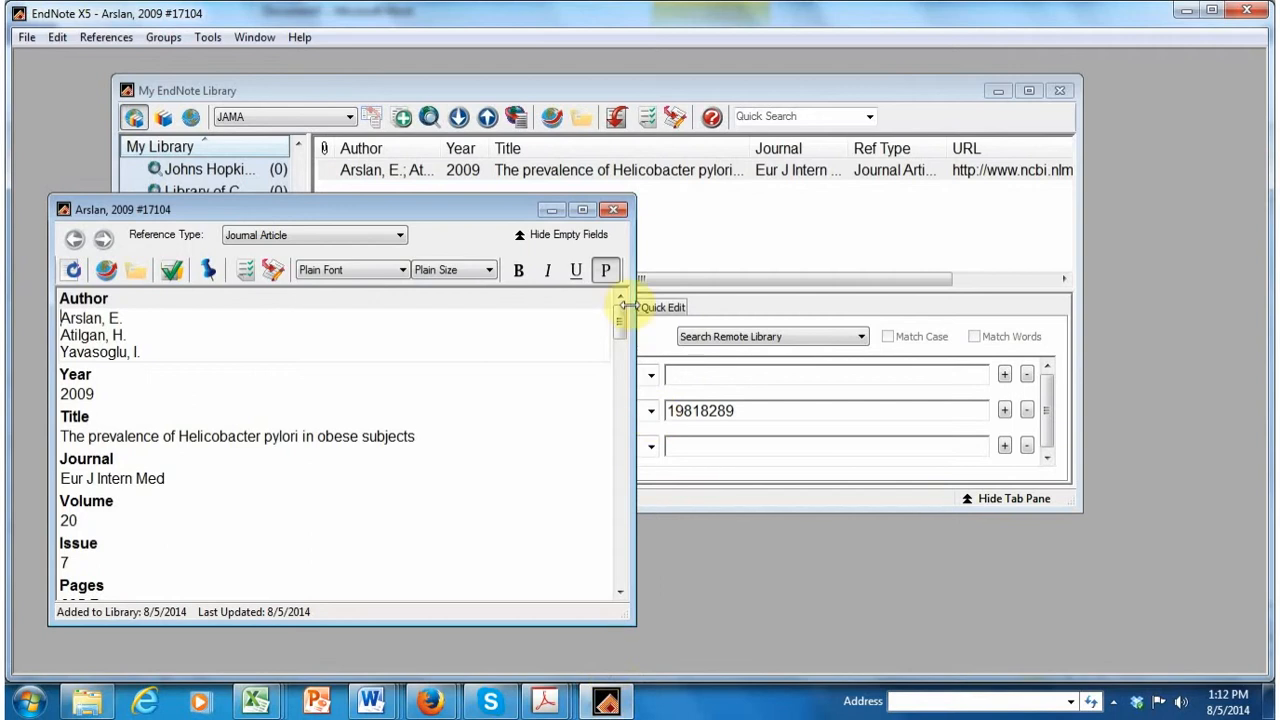
click(614, 209)
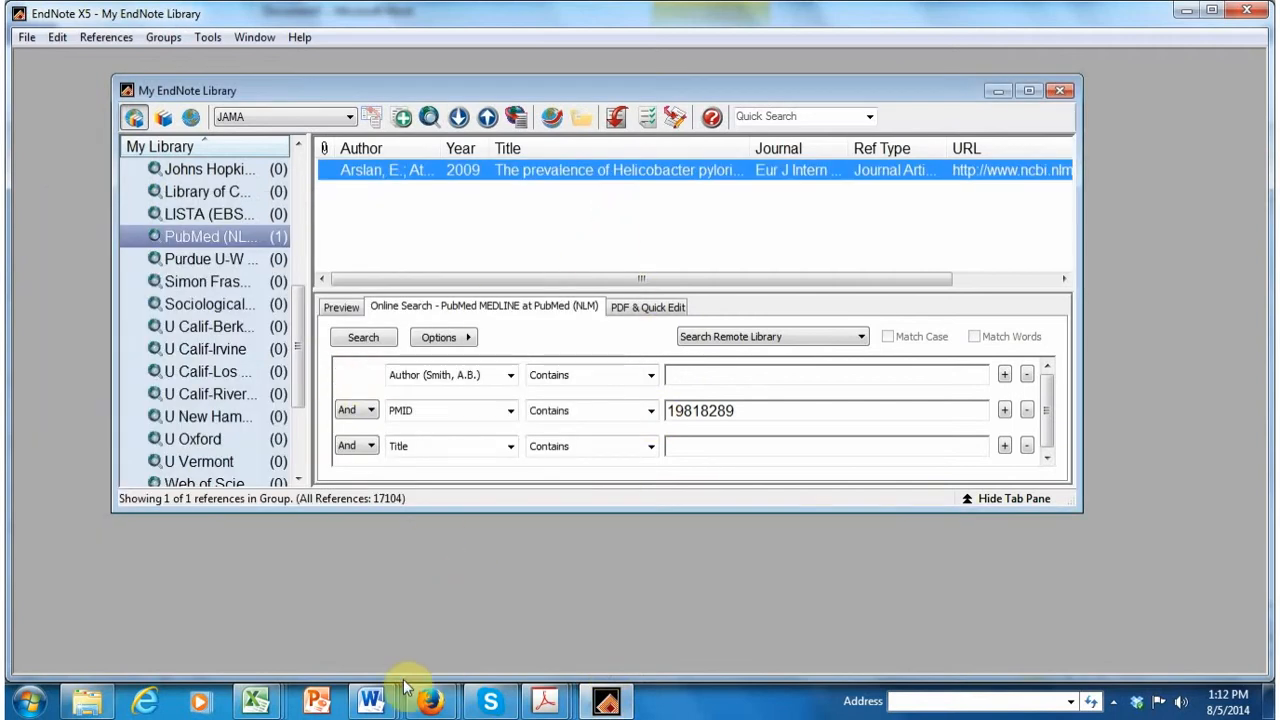
Step: Switch to Excel and copy the title 'Eradication of Helicobacter pylori infection induces an increase in body mass index' from the citation in cell A3
click(262, 700)
click(463, 600)
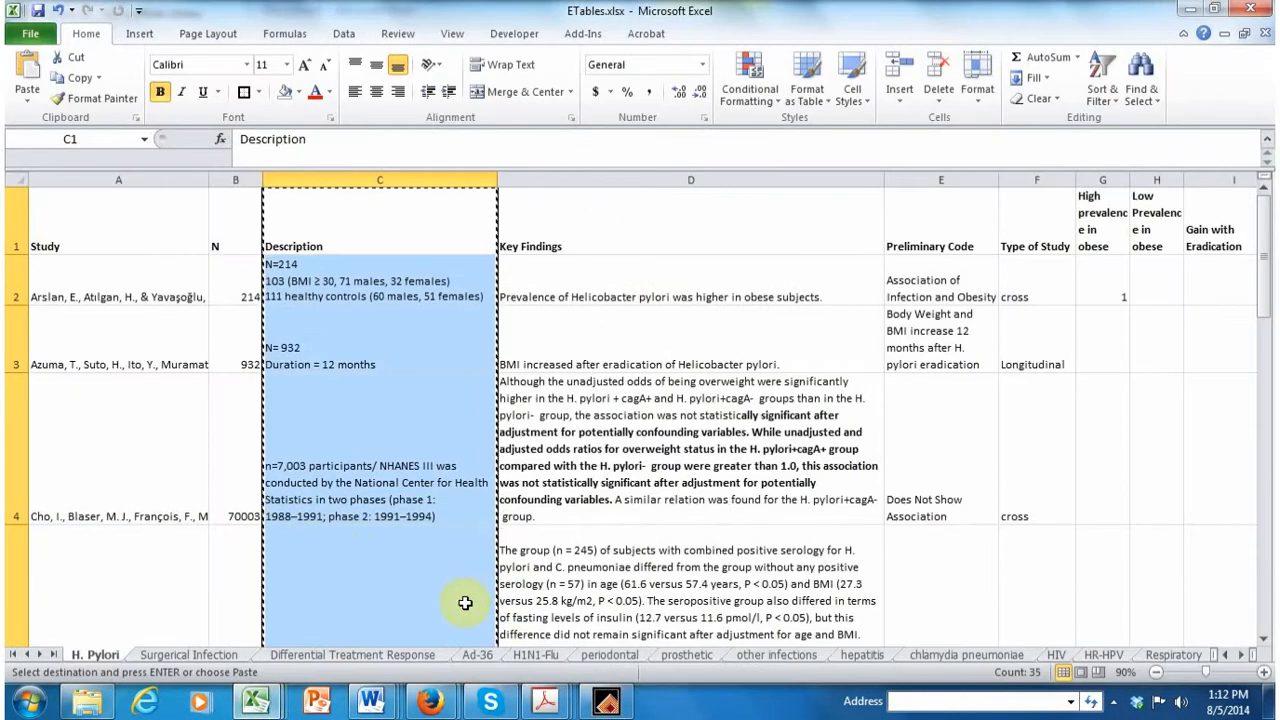
click(118, 355)
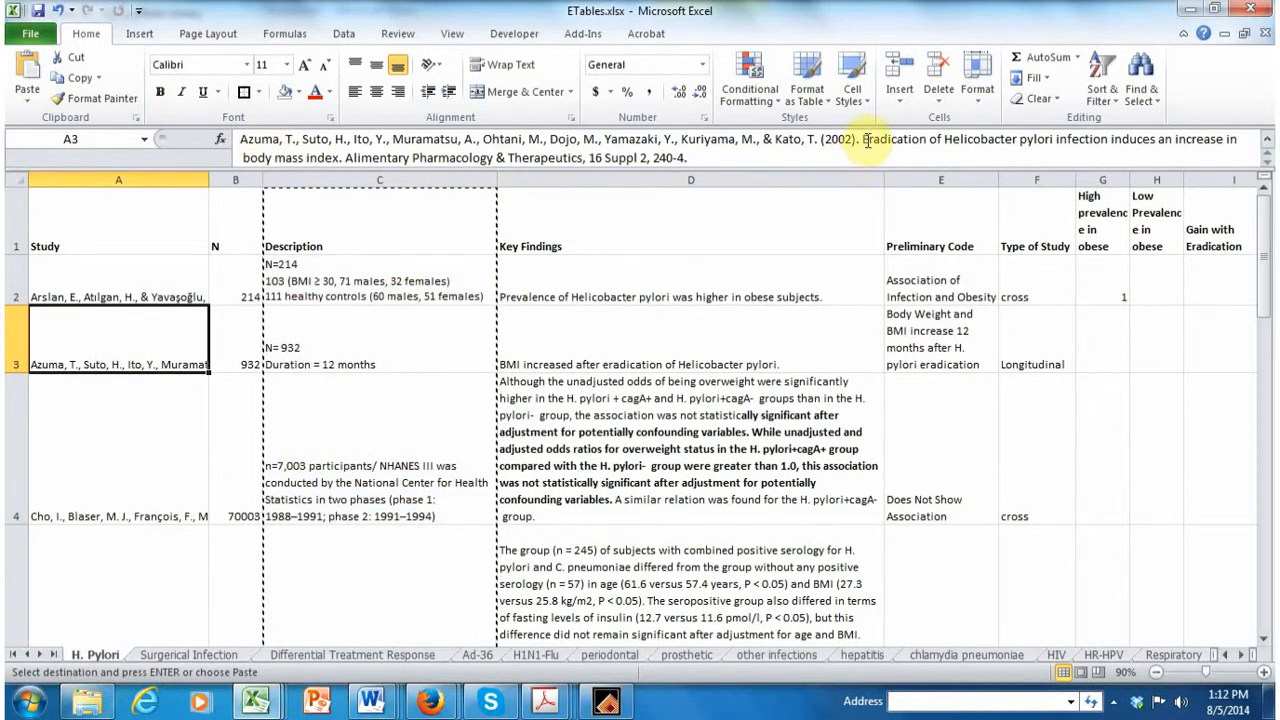
drag(863, 139, 362, 160)
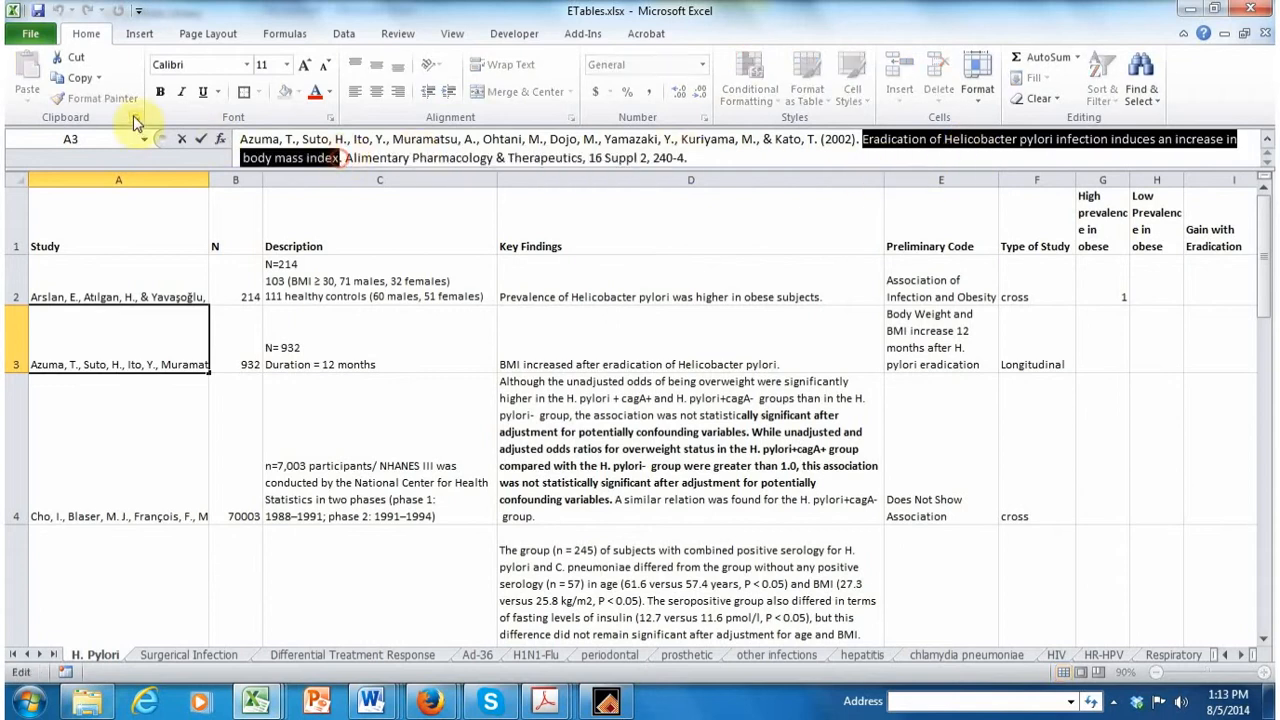
click(82, 78)
Step: Switch to the Firefox webmail window and load pubmed.gov in it, leaving the mail page
mouse_move(425, 705)
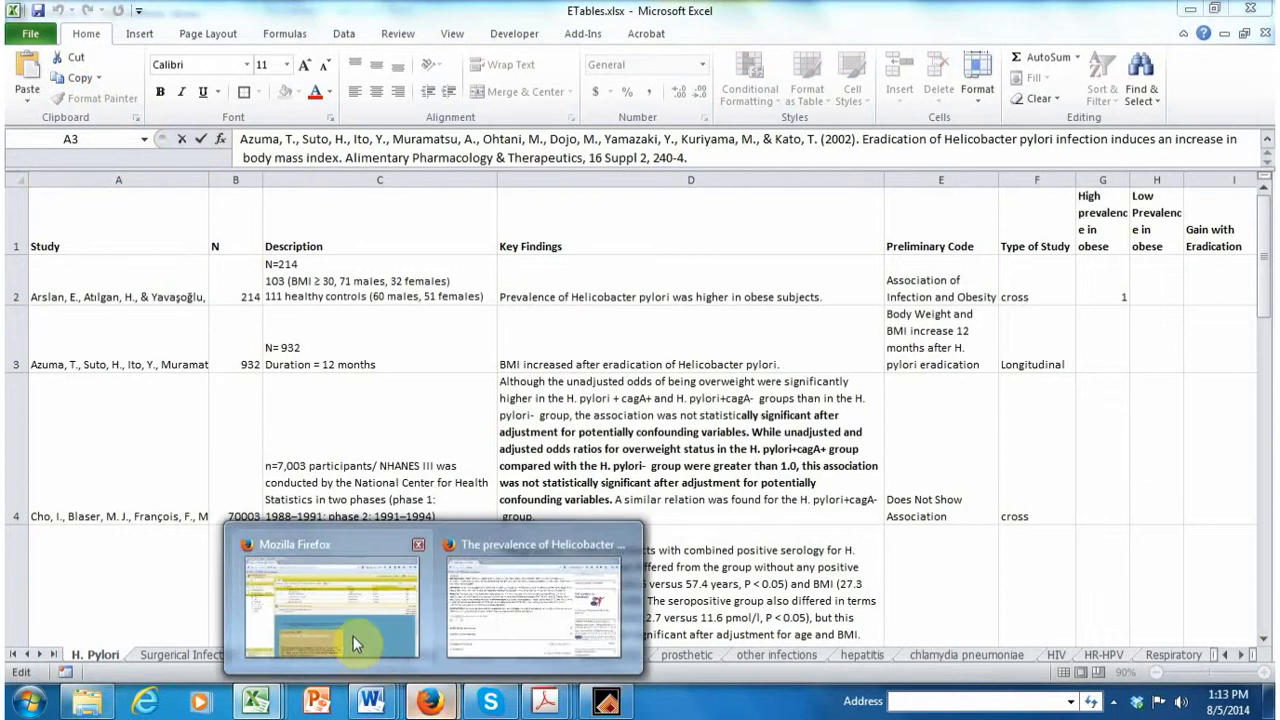
click(353, 636)
click(430, 80)
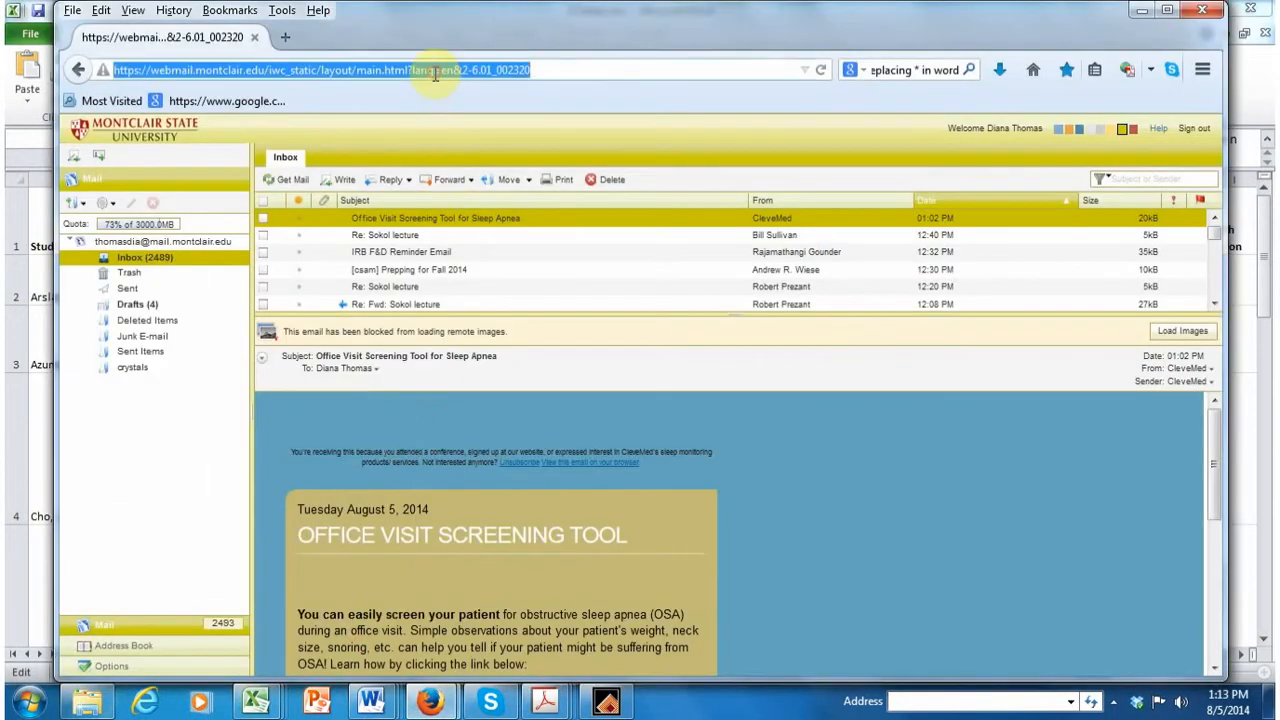
text(pubmed.gov/)
key(Return)
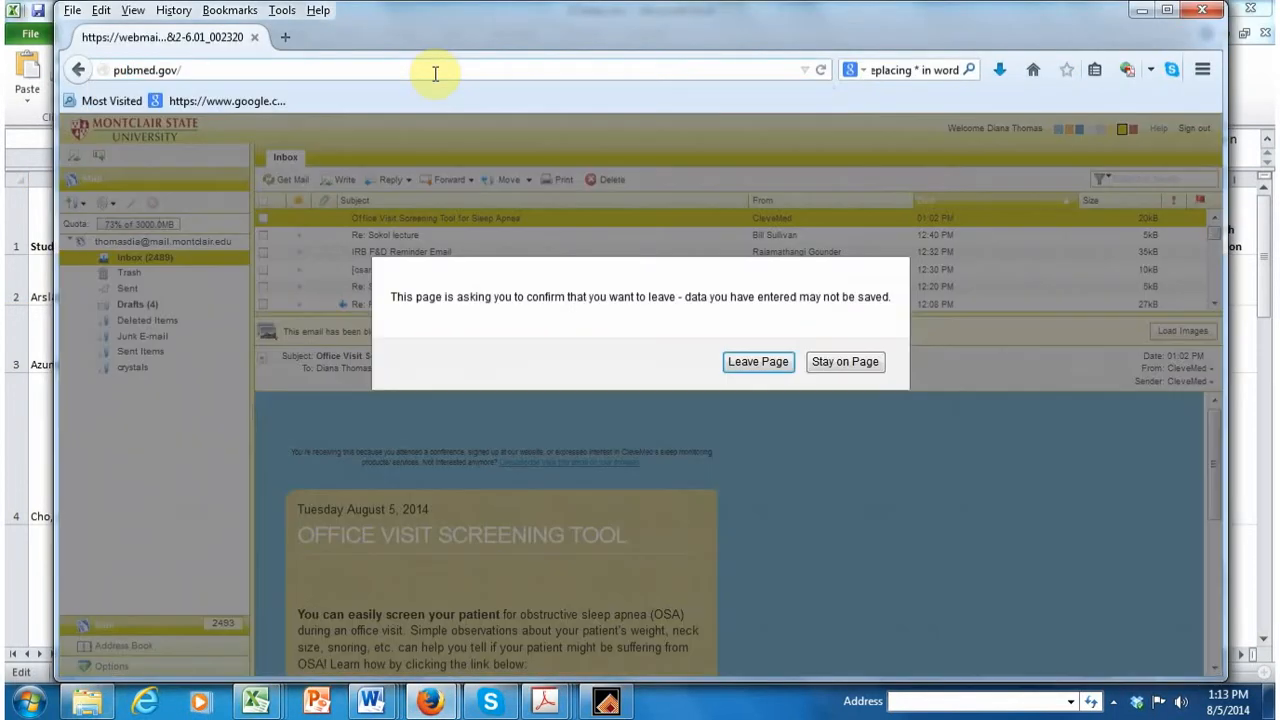
click(759, 367)
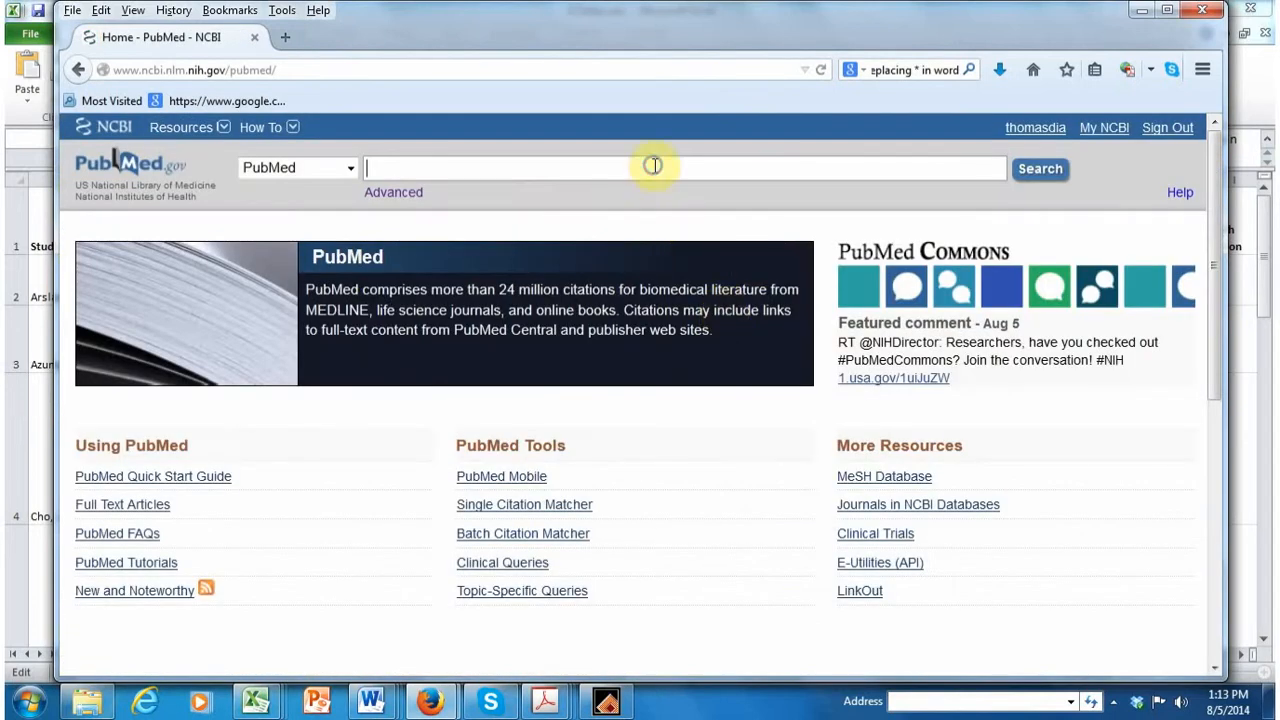
Step: Search PubMed for the copied article title
right_click(652, 165)
click(697, 249)
key(Return)
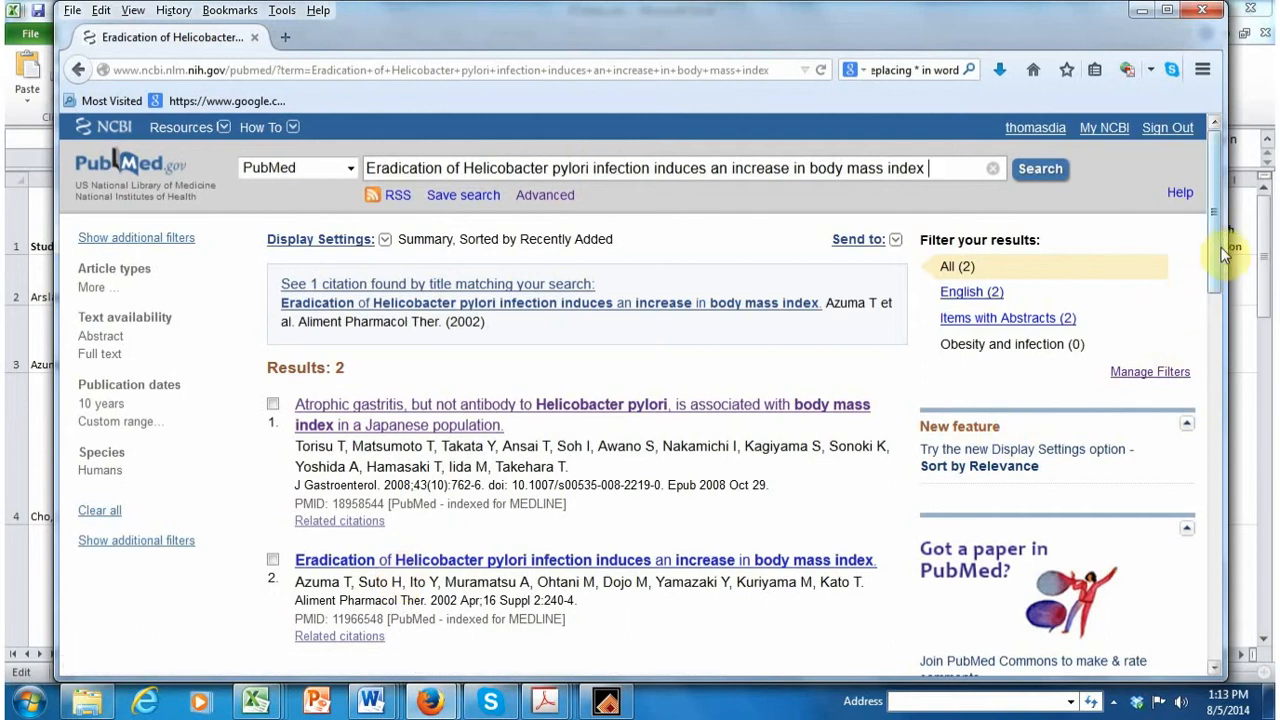
Step: Copy the PMID 11966548 of the 2002 Helicobacter pylori eradication article from the search results
scroll(1224, 260, down, 3)
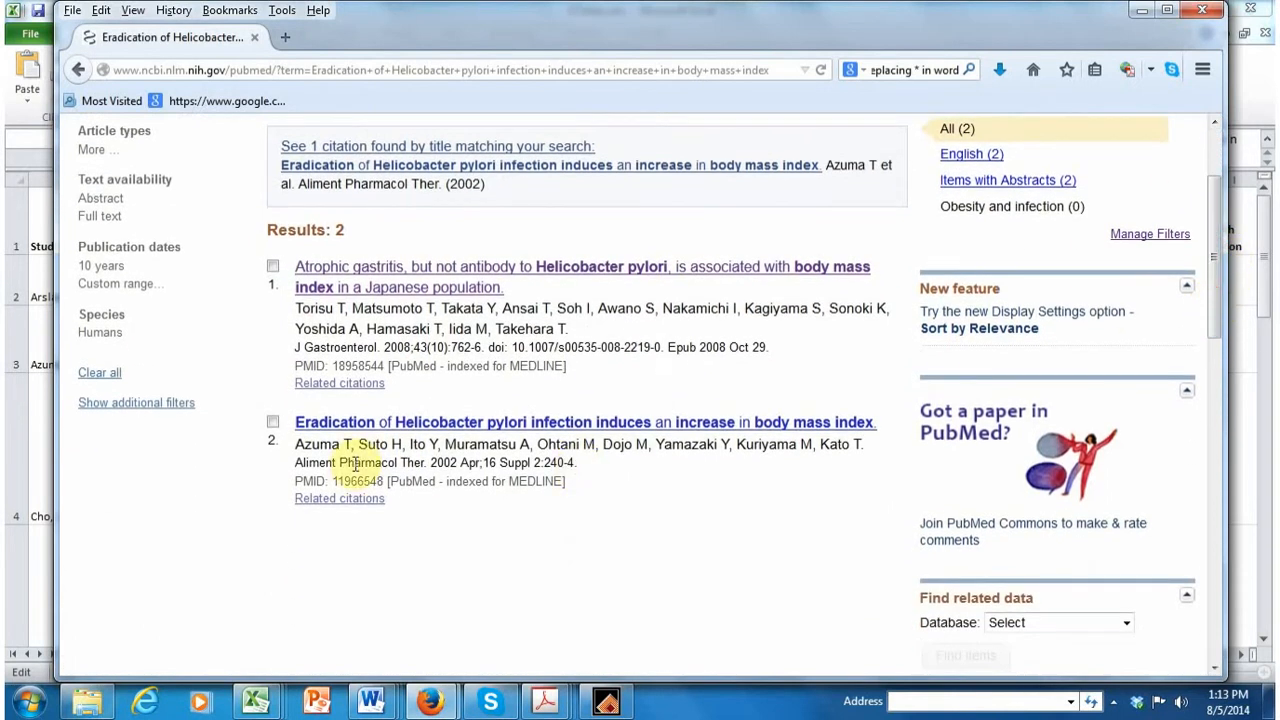
drag(382, 481, 332, 481)
click(101, 10)
click(132, 103)
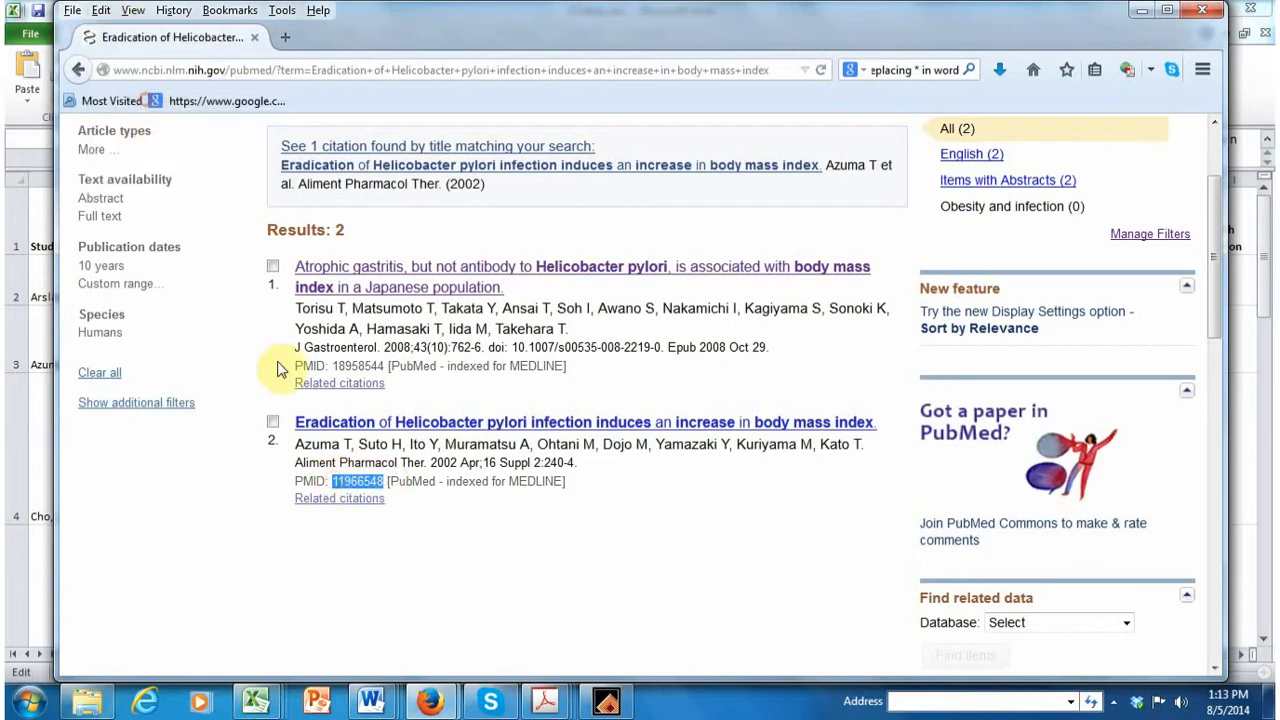
Step: Switch to EndNote, run the PubMed online search with PMID 11966548 and open the retrieved 2002 reference
click(606, 701)
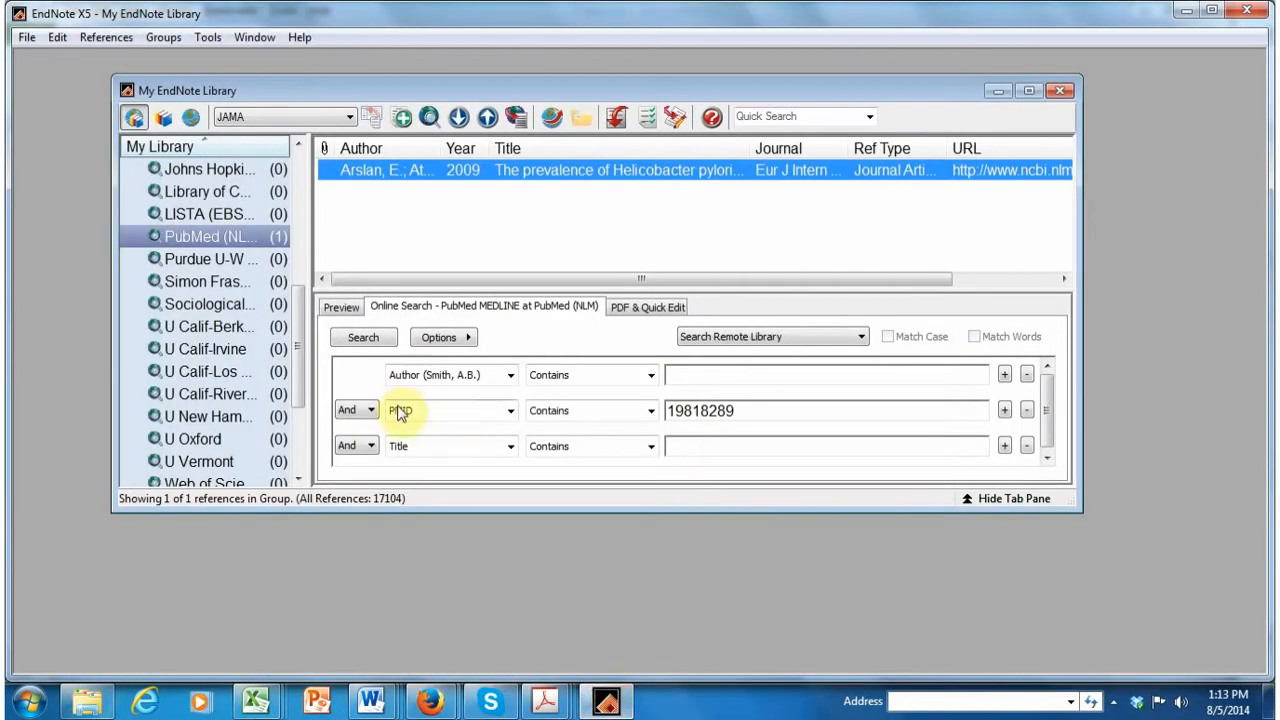
drag(766, 409, 640, 395)
right_click(700, 415)
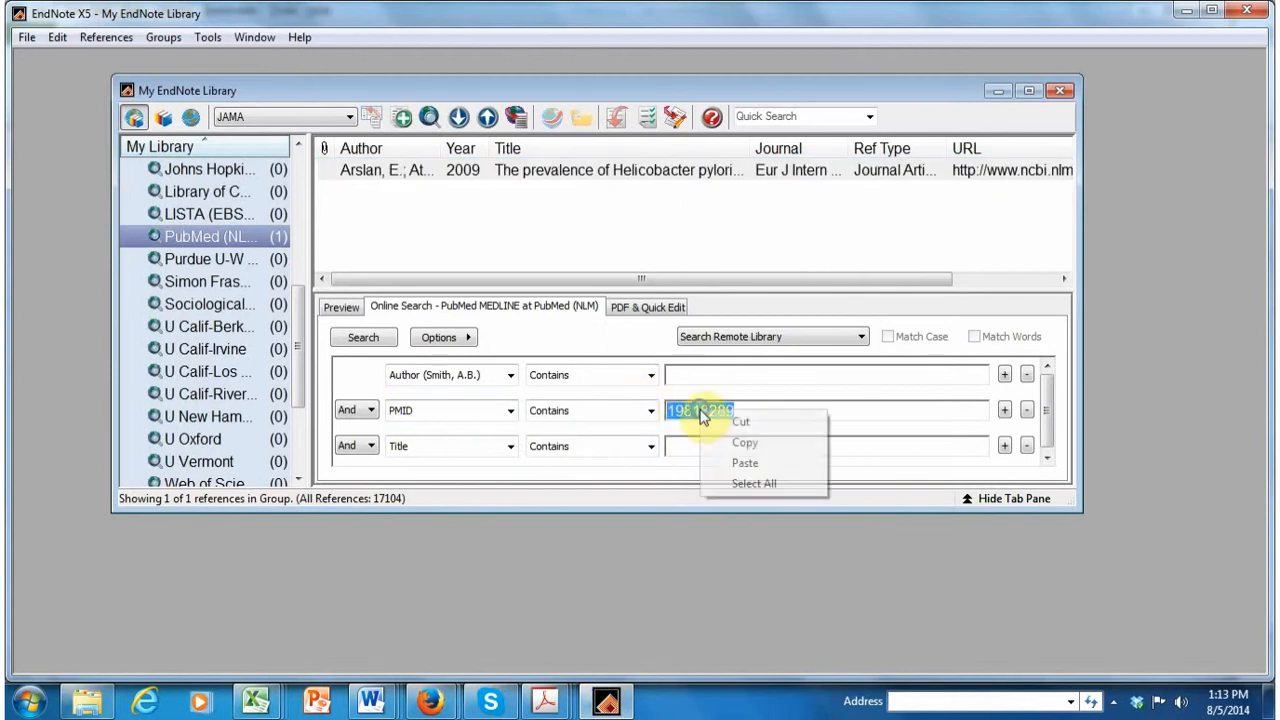
click(745, 463)
click(389, 336)
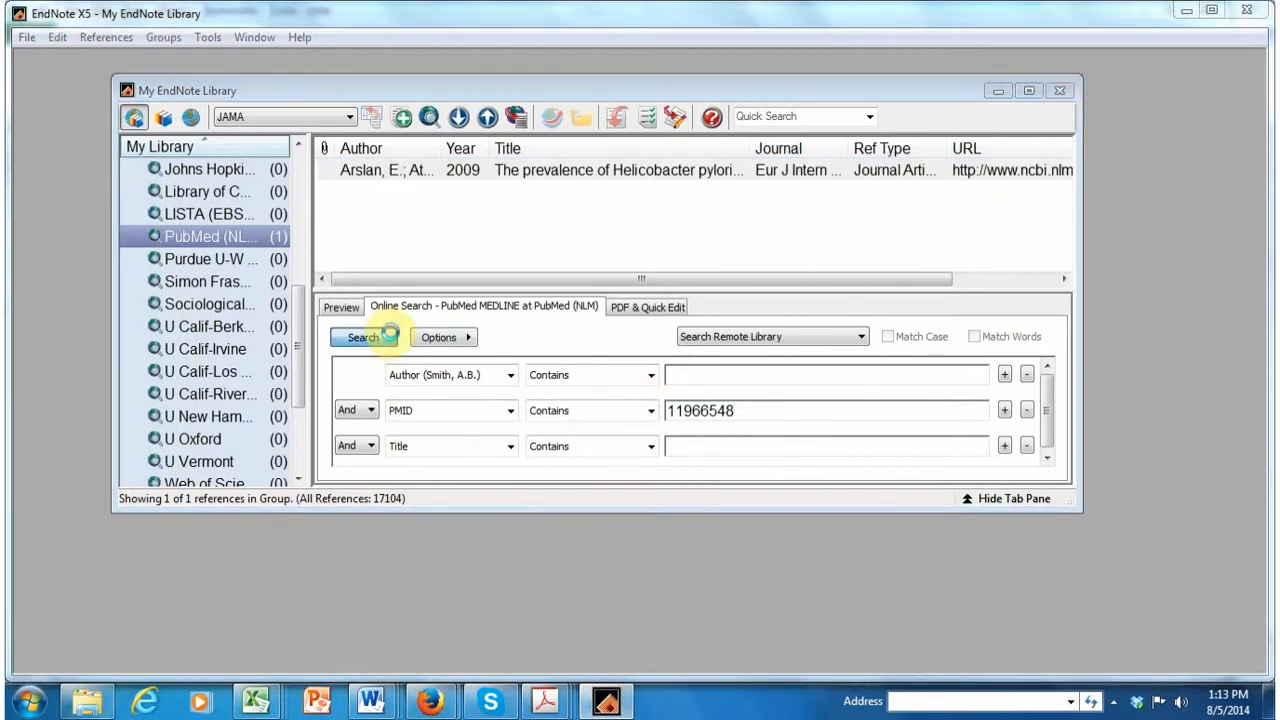
click(690, 395)
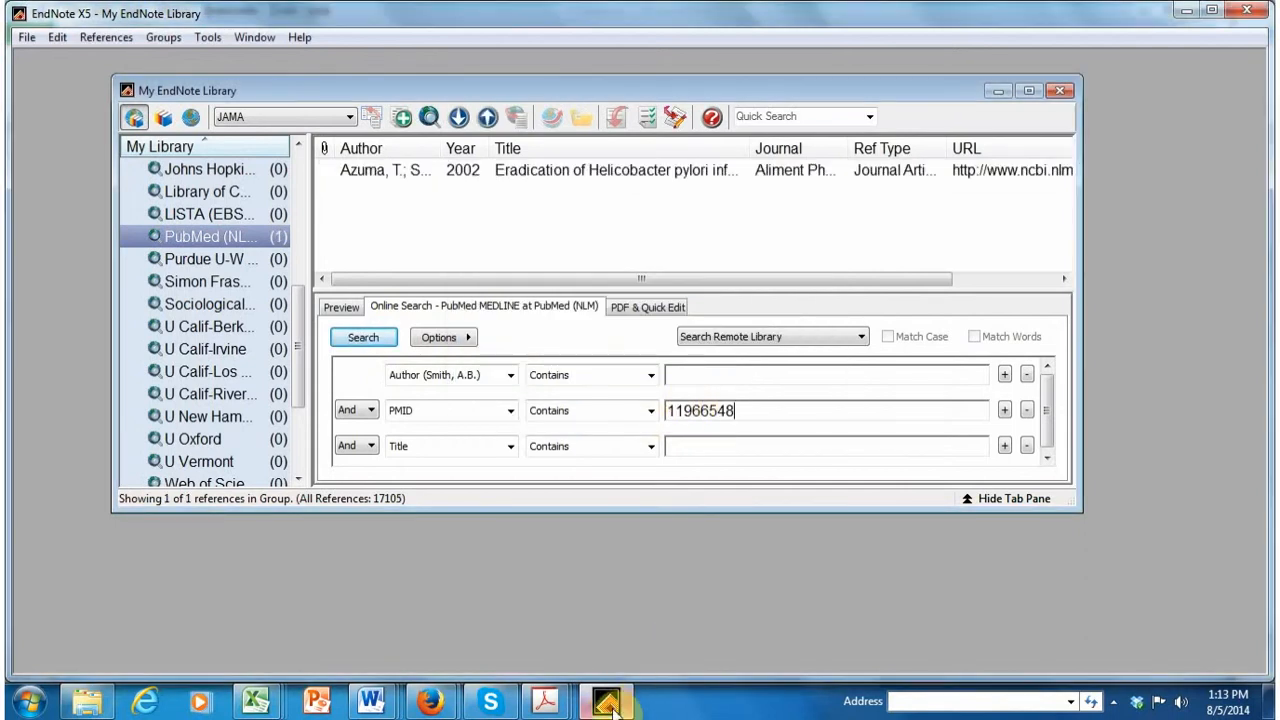
mouse_move(607, 703)
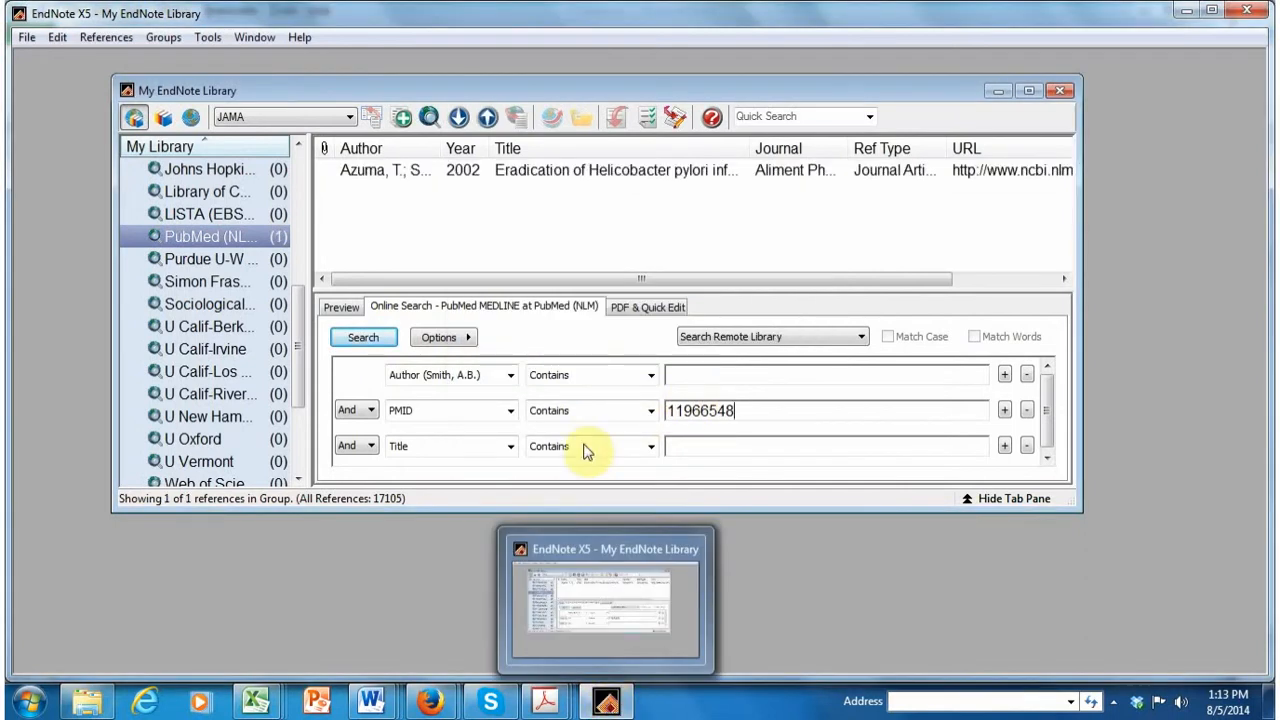
double_click(485, 174)
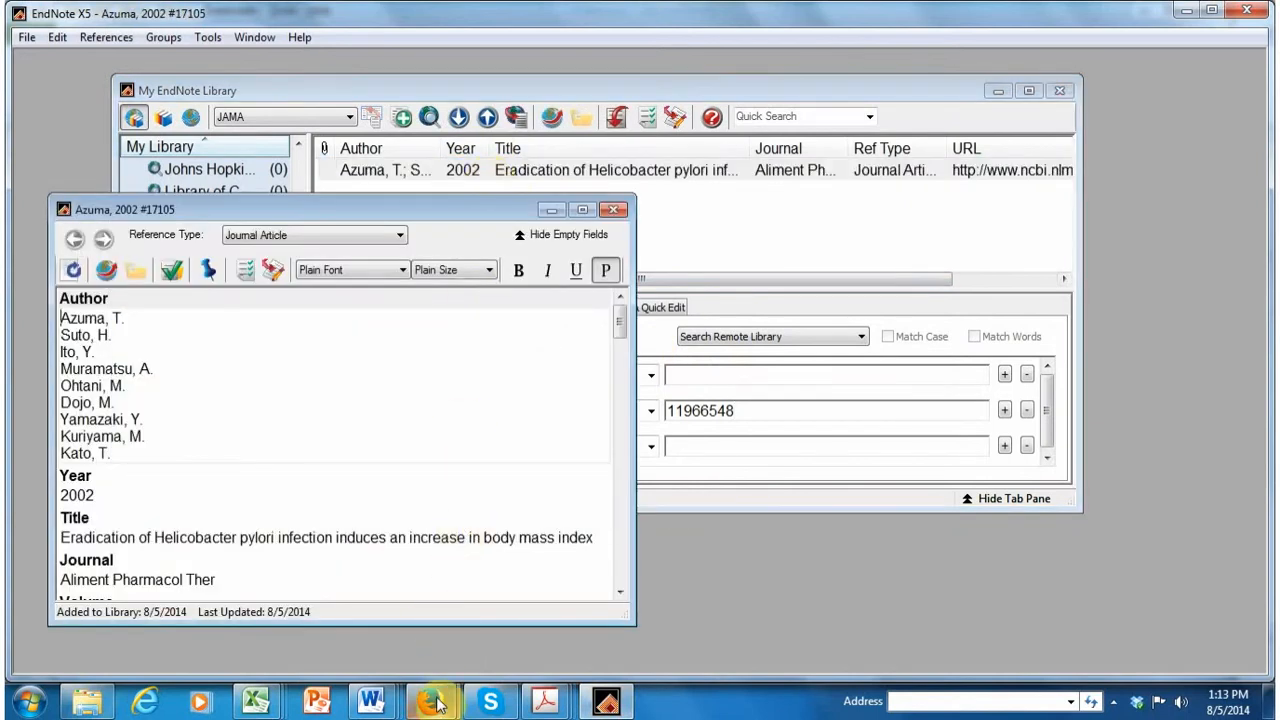
Step: Switch to Document3 in Word and start inserting an EndNote citation at the end of the first study's description, after the healthy controls line
mouse_move(371, 703)
click(1129, 629)
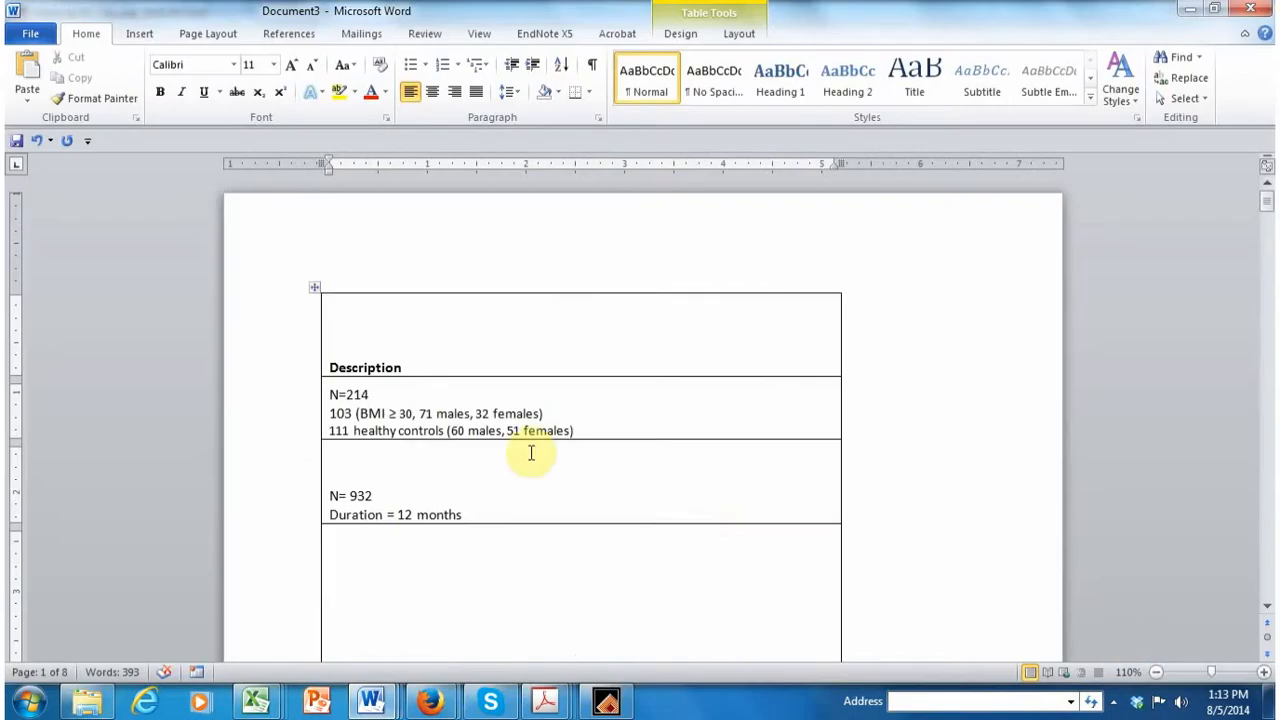
click(613, 421)
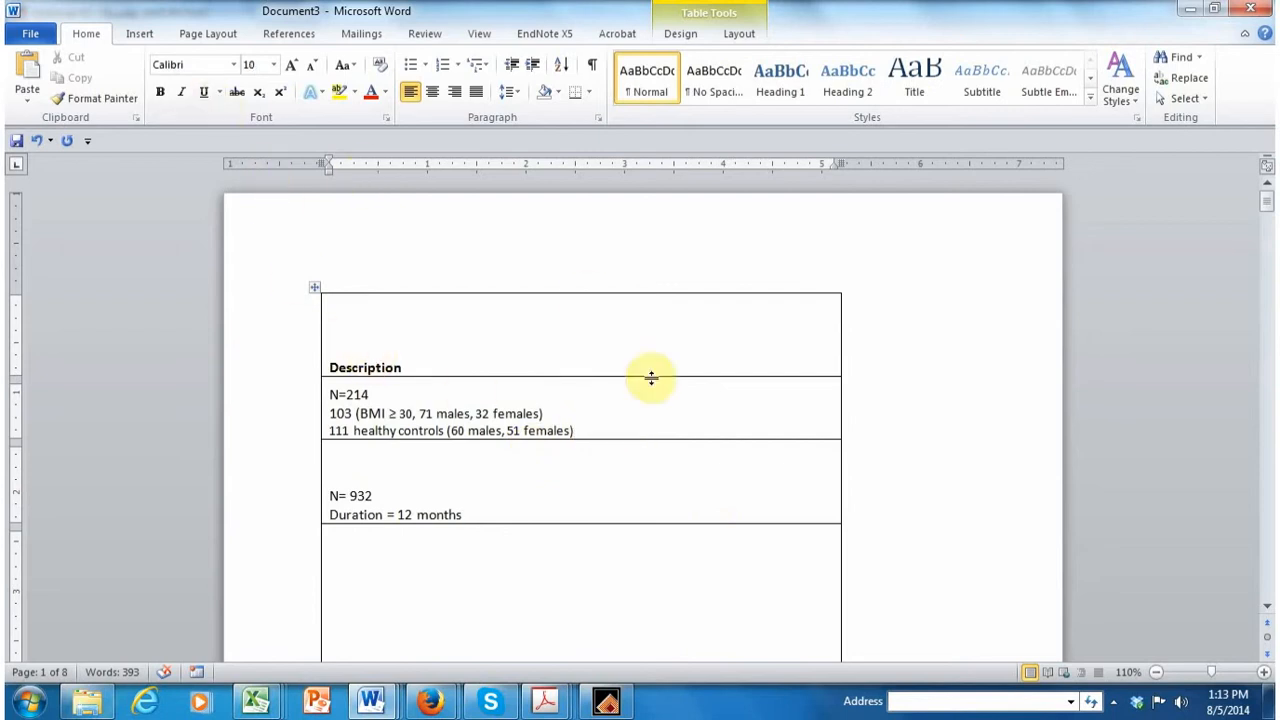
click(552, 36)
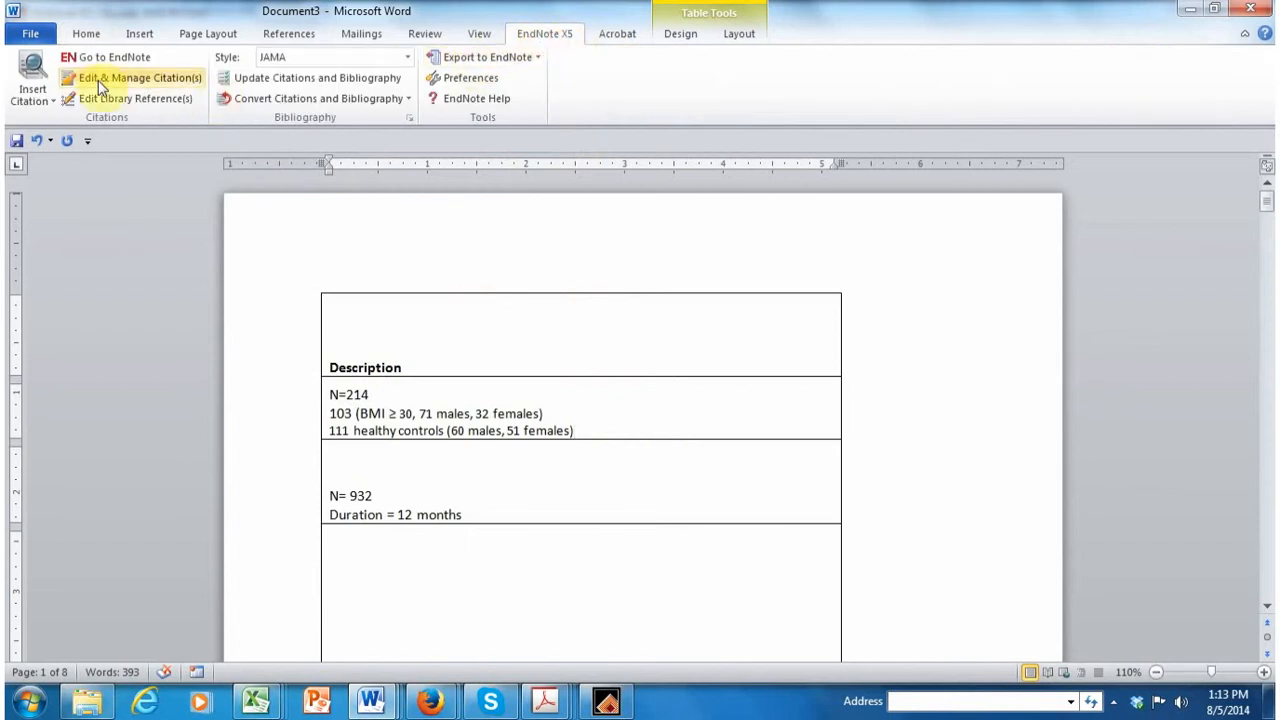
click(38, 90)
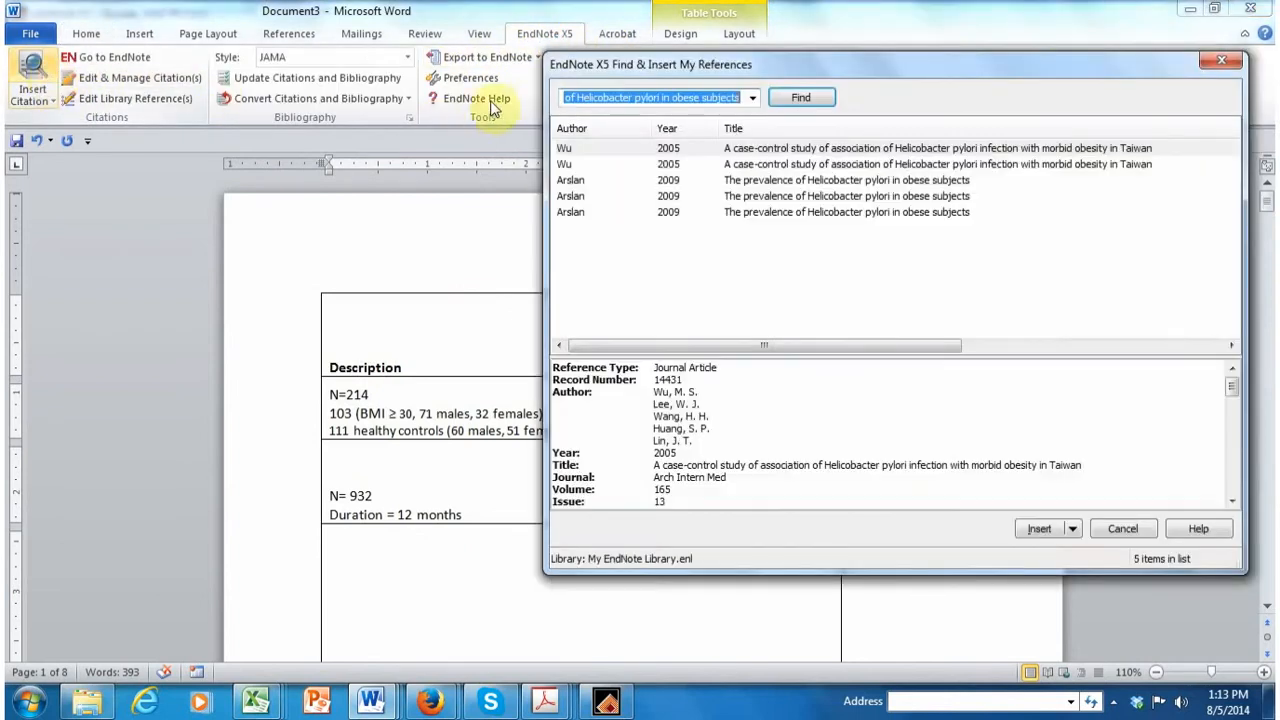
Step: Find references by PMID 11966548 and insert the first listed 2002 article as the citation
right_click(598, 93)
click(849, 173)
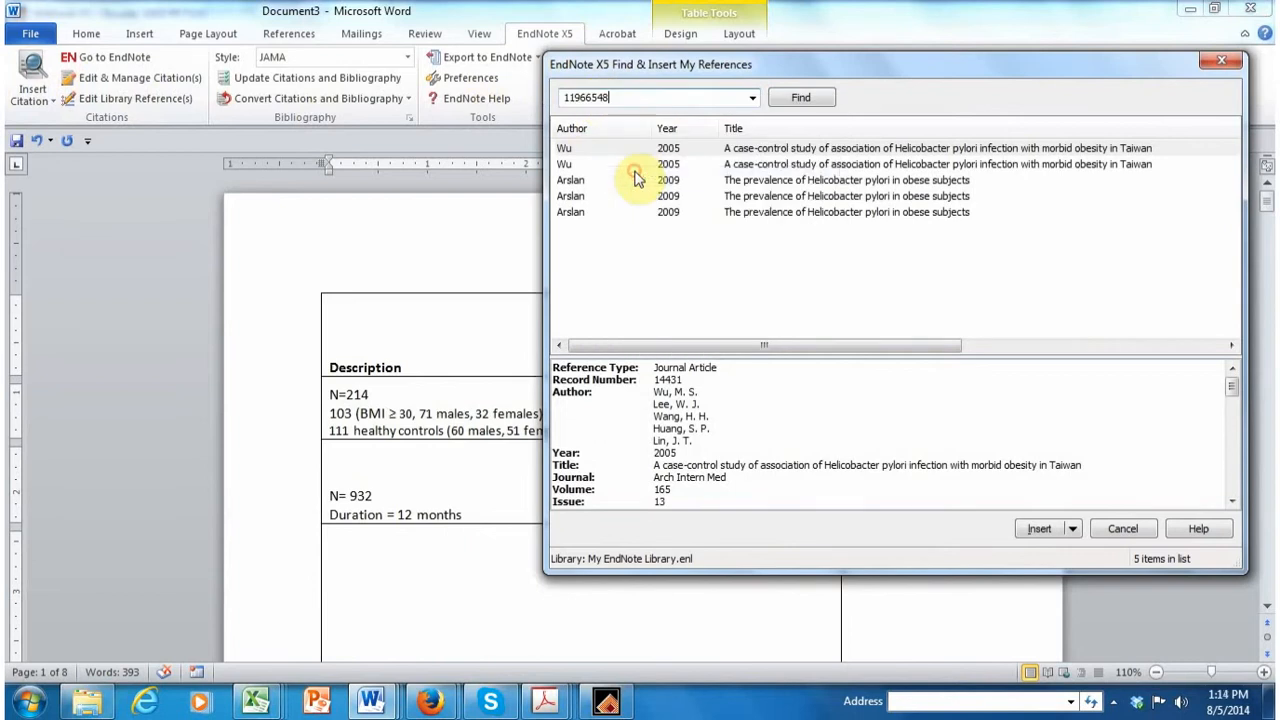
click(801, 97)
click(757, 149)
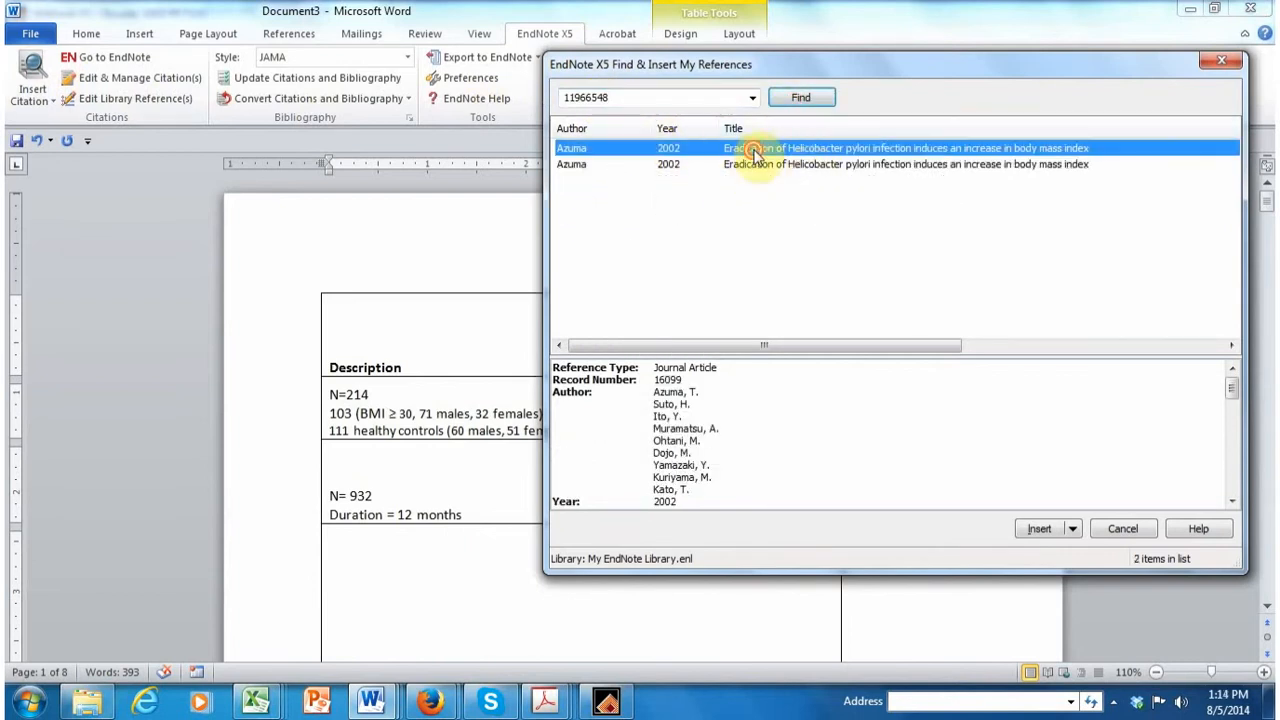
double_click(748, 149)
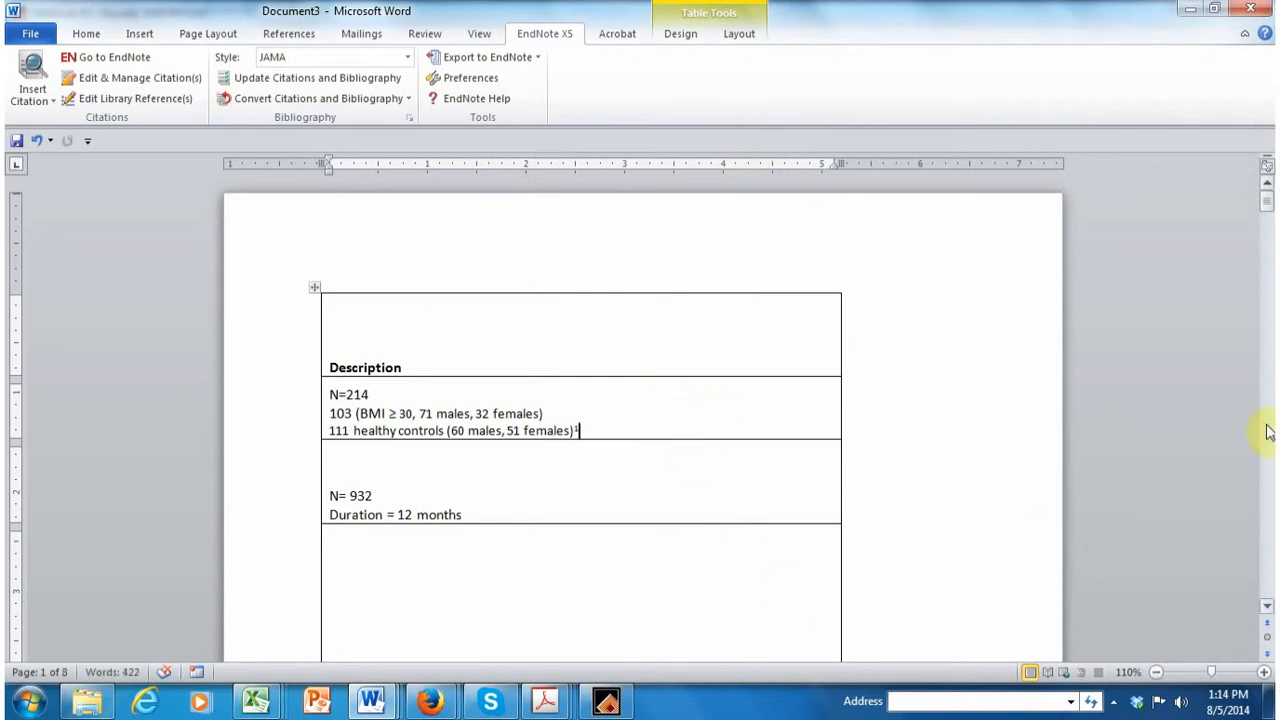
Step: Check the formatted bibliography entry below the table at the end of the document
drag(1267, 205, 1270, 580)
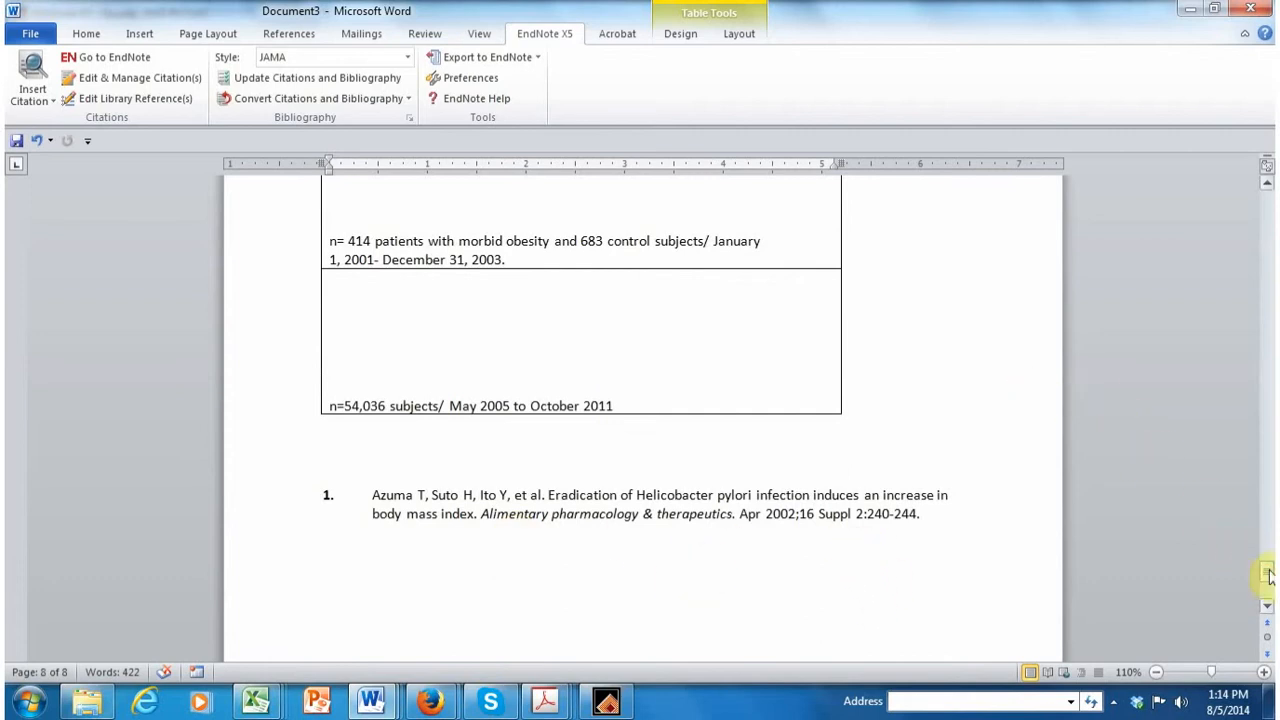
drag(1267, 574, 1197, 538)
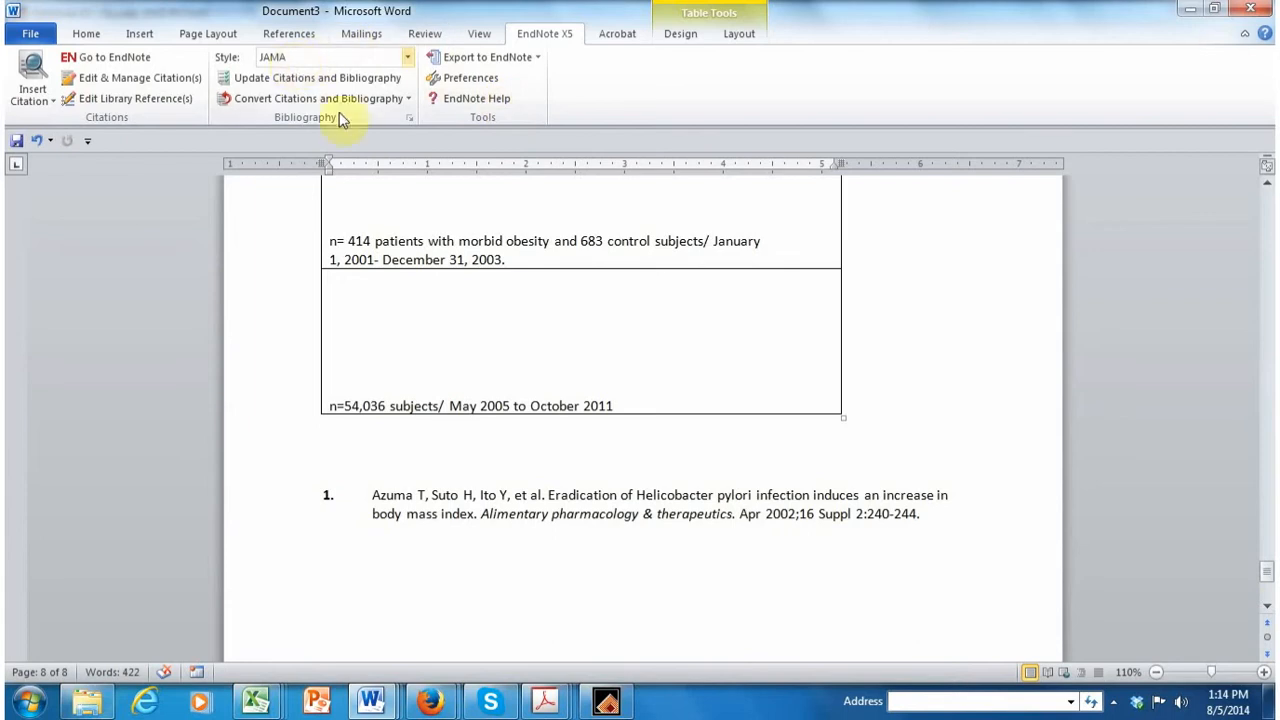
drag(1260, 572, 1268, 459)
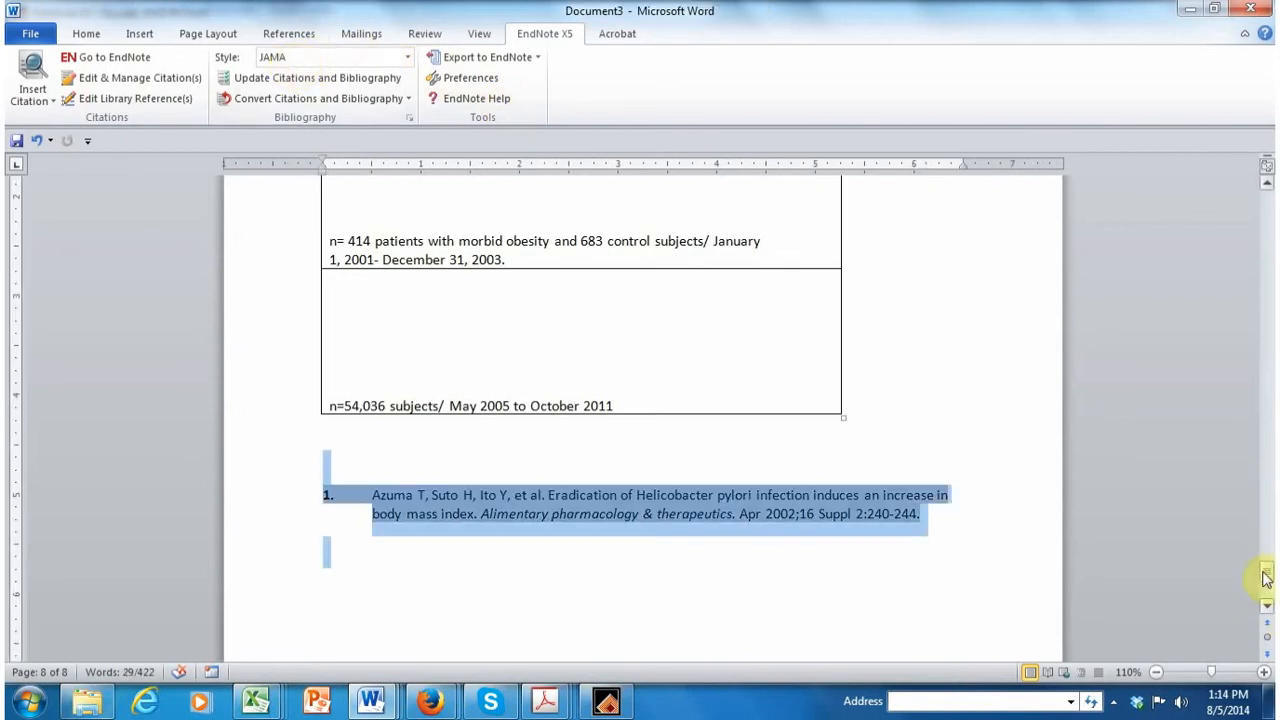
drag(1265, 574, 1108, 160)
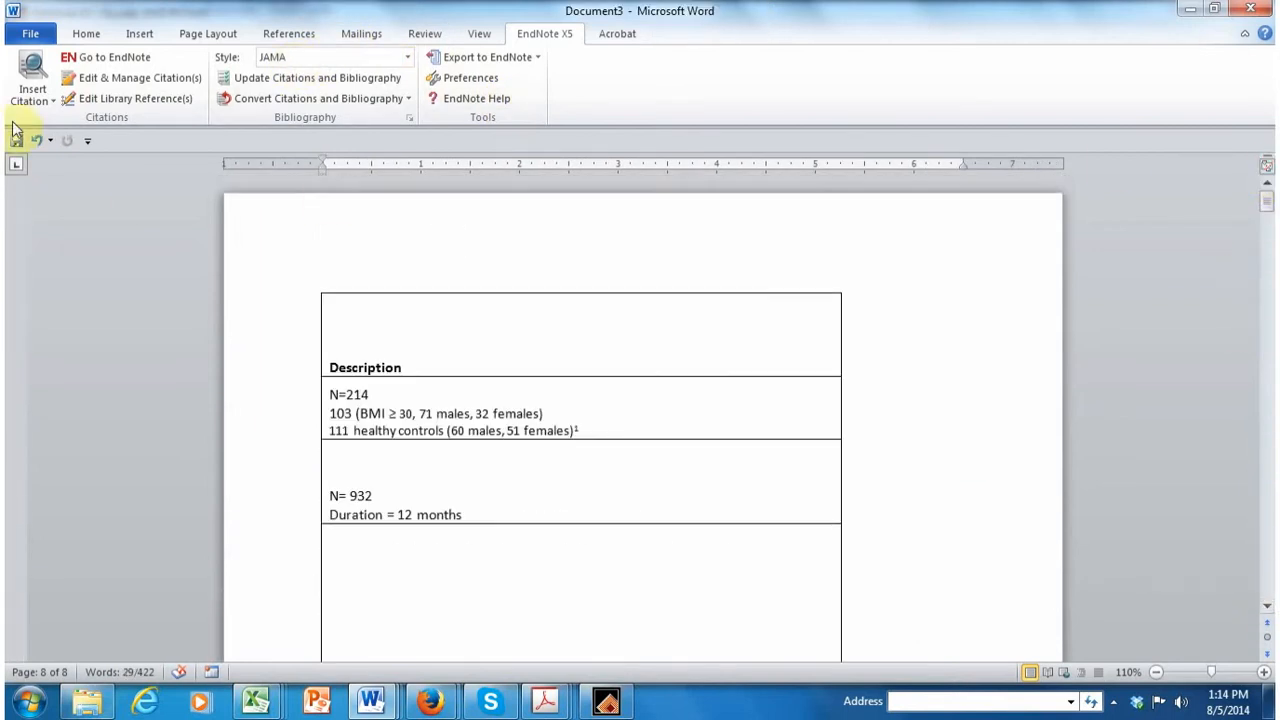
click(360, 264)
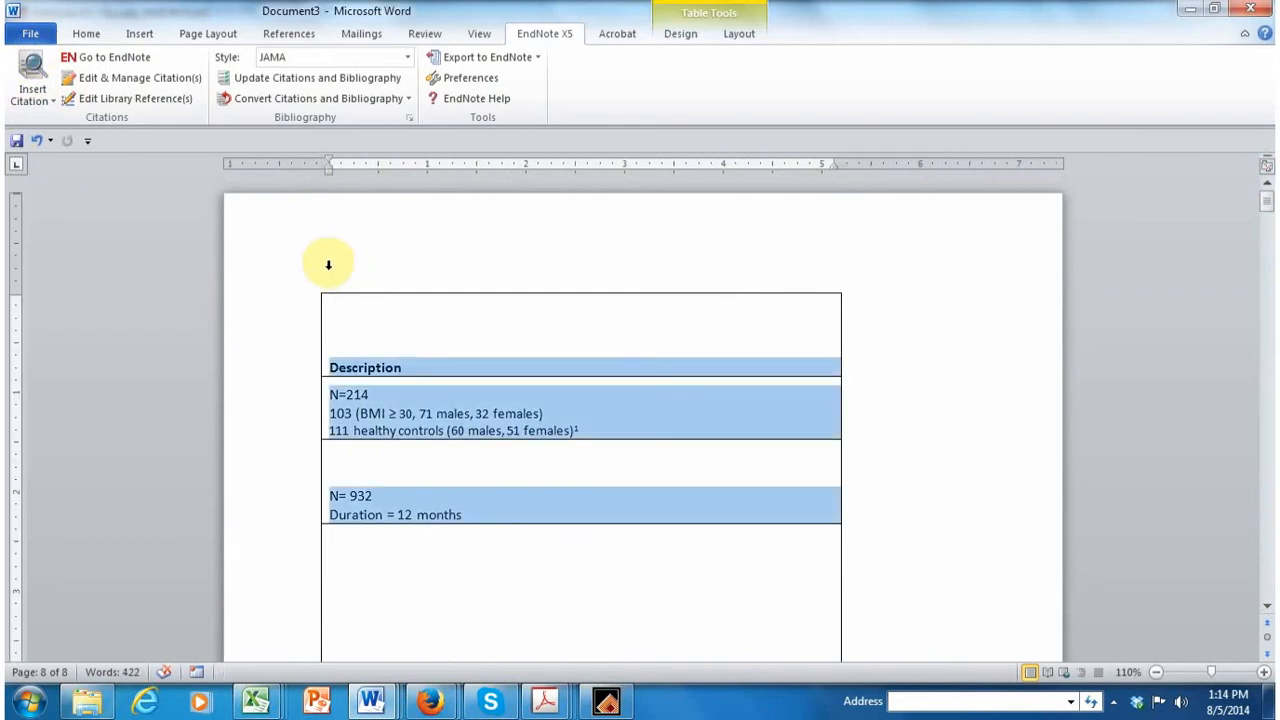
click(279, 258)
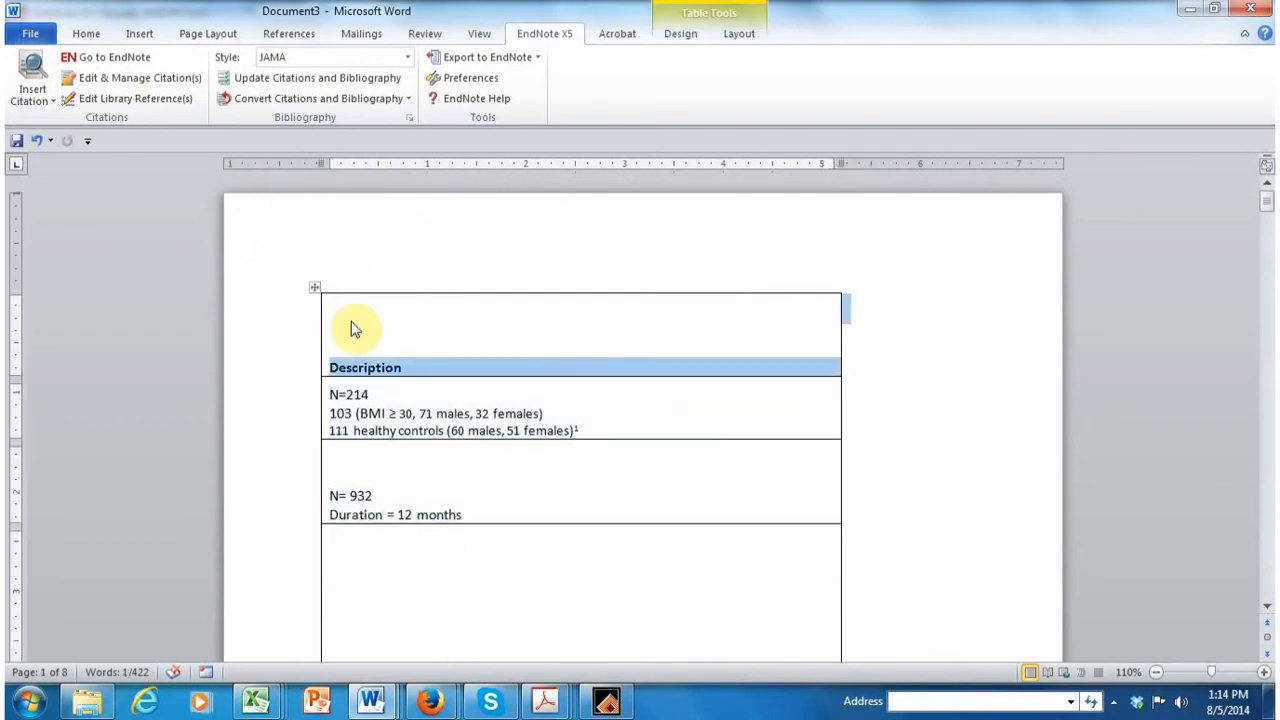
click(311, 287)
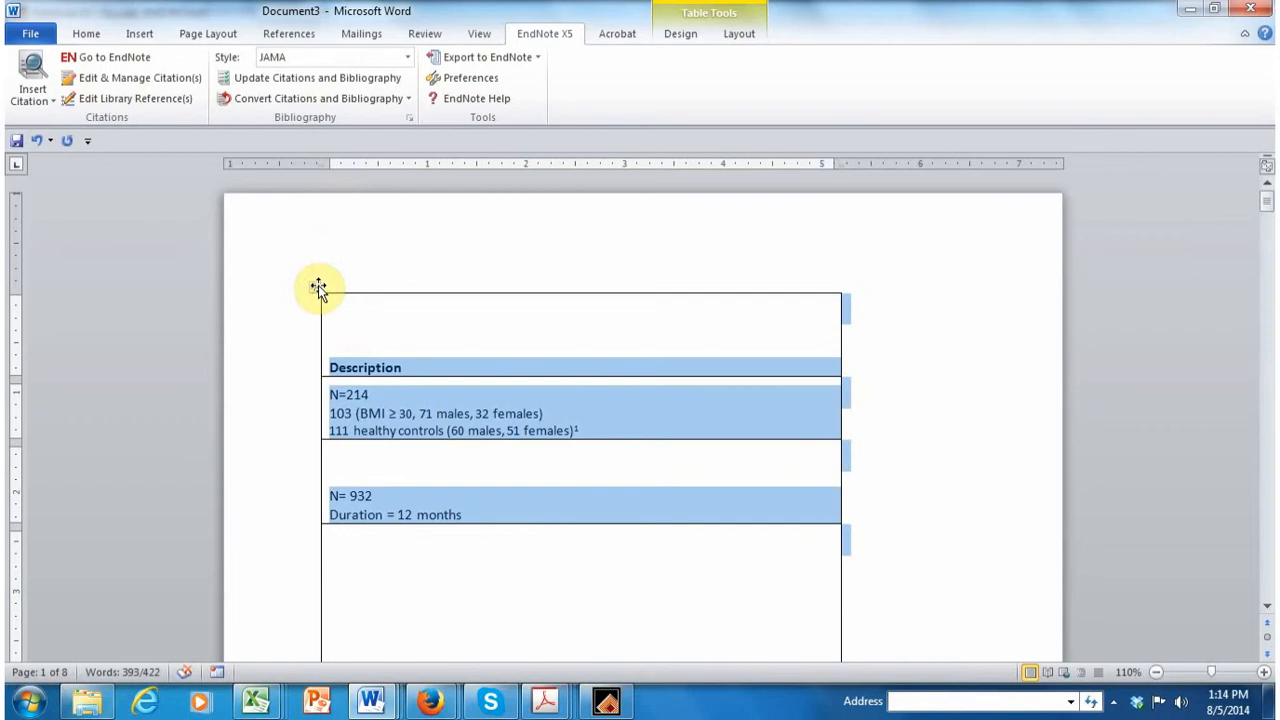
key(Return)
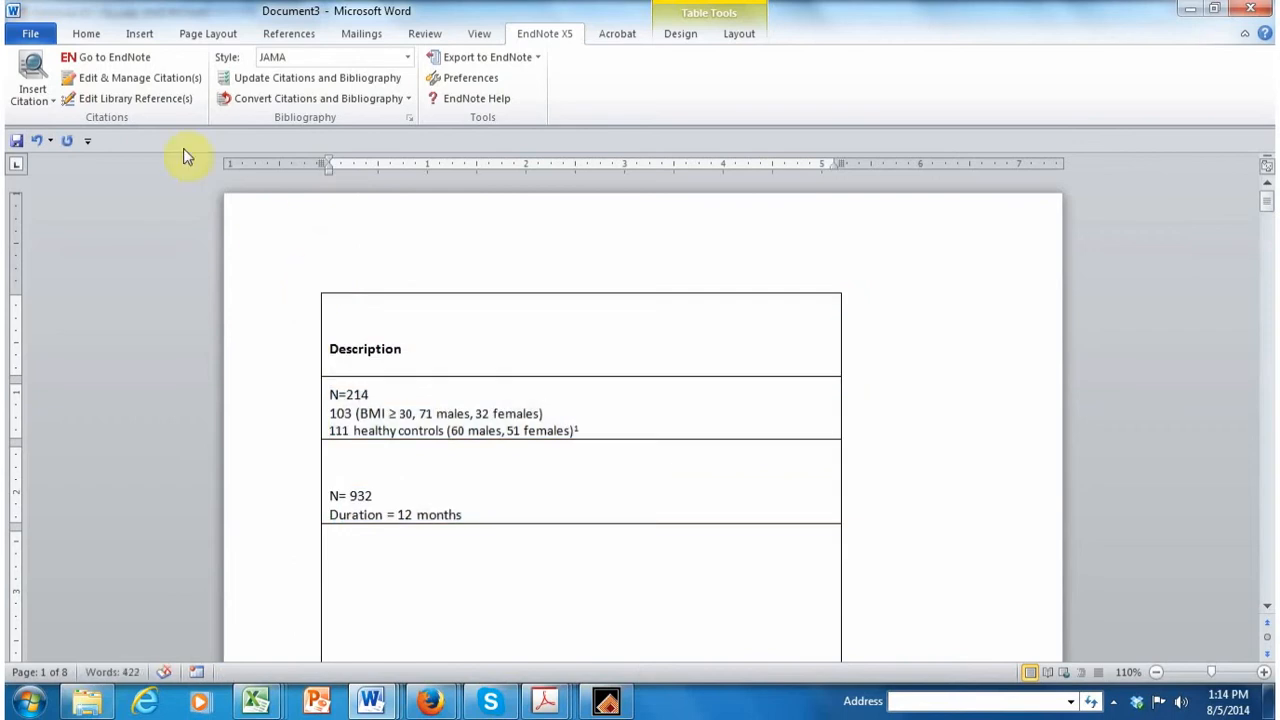
click(40, 144)
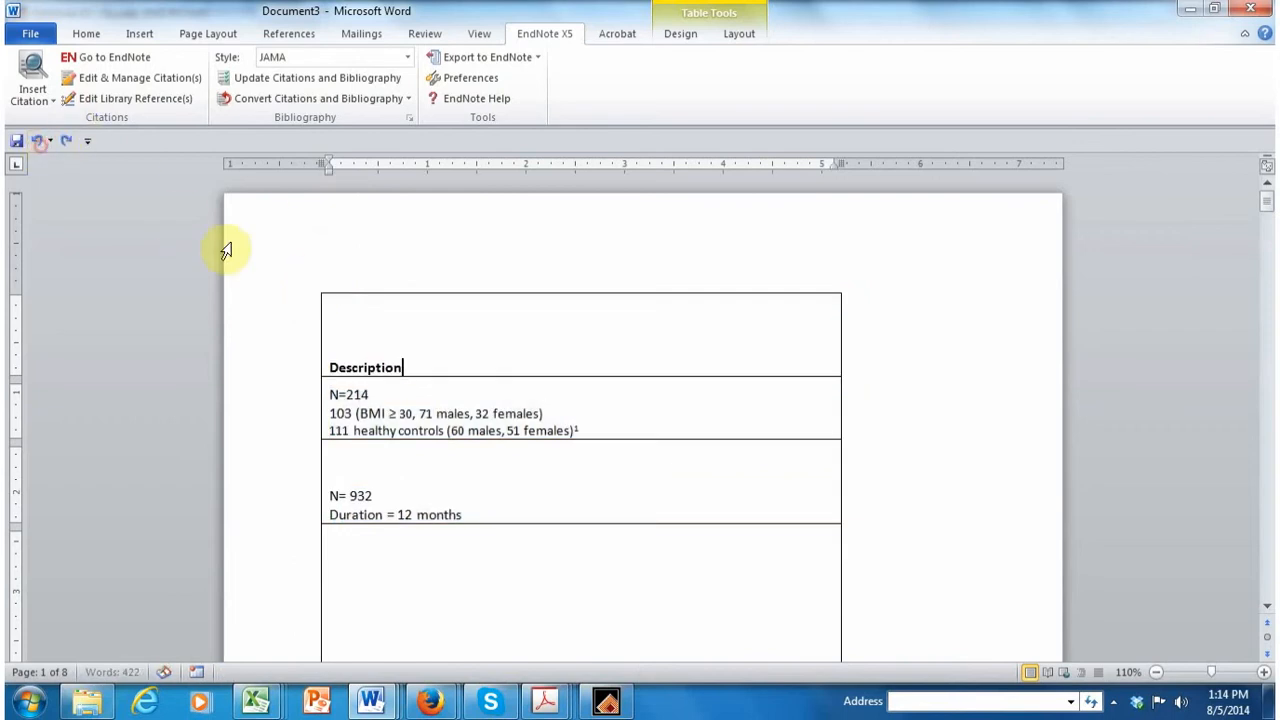
Step: Cut the whole table, enter the title "e-Table 1: Studies involving Helicobacter pylori" with "e-Table 1" in bold, and paste the table below it
click(321, 291)
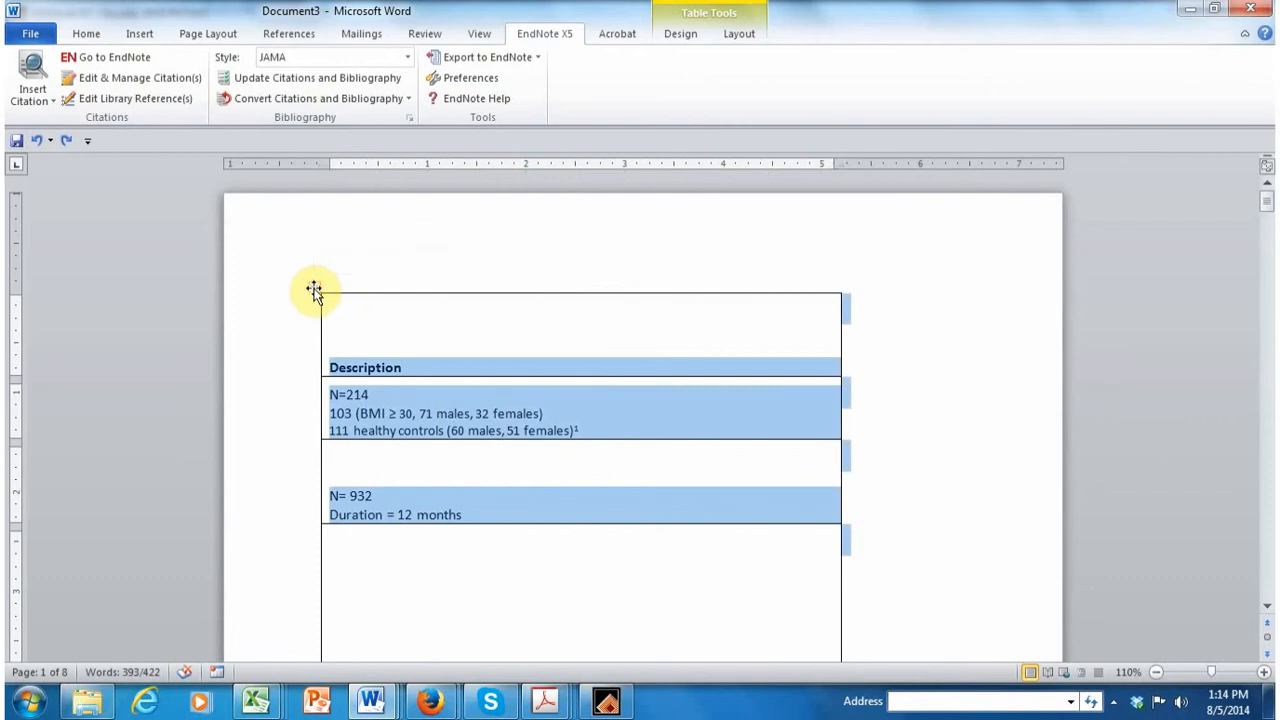
key(BackSpace)
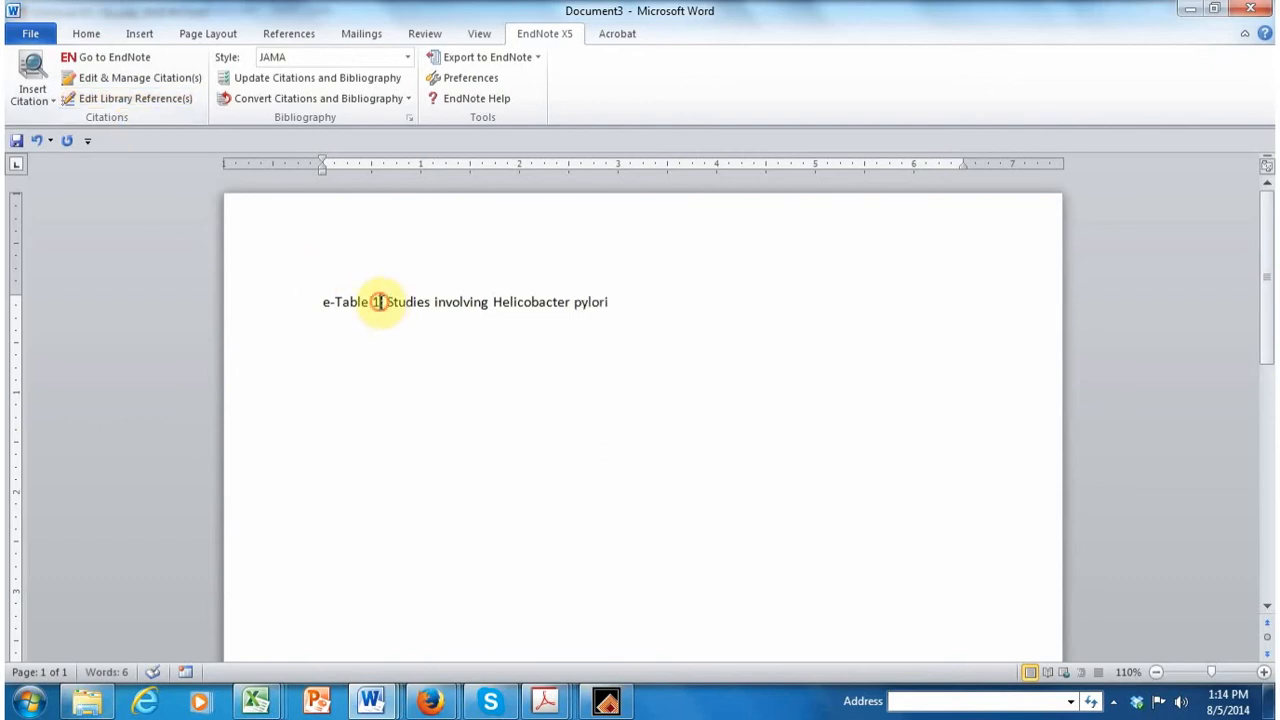
drag(380, 302, 309, 300)
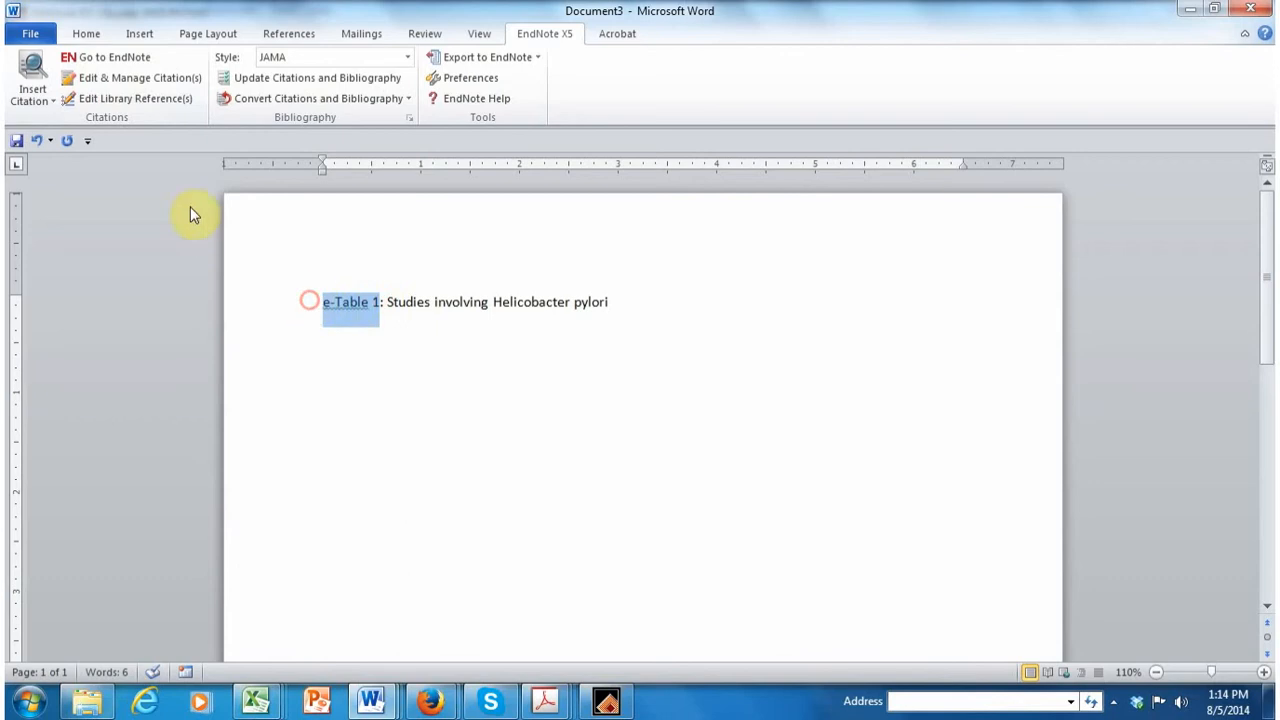
click(86, 33)
click(159, 92)
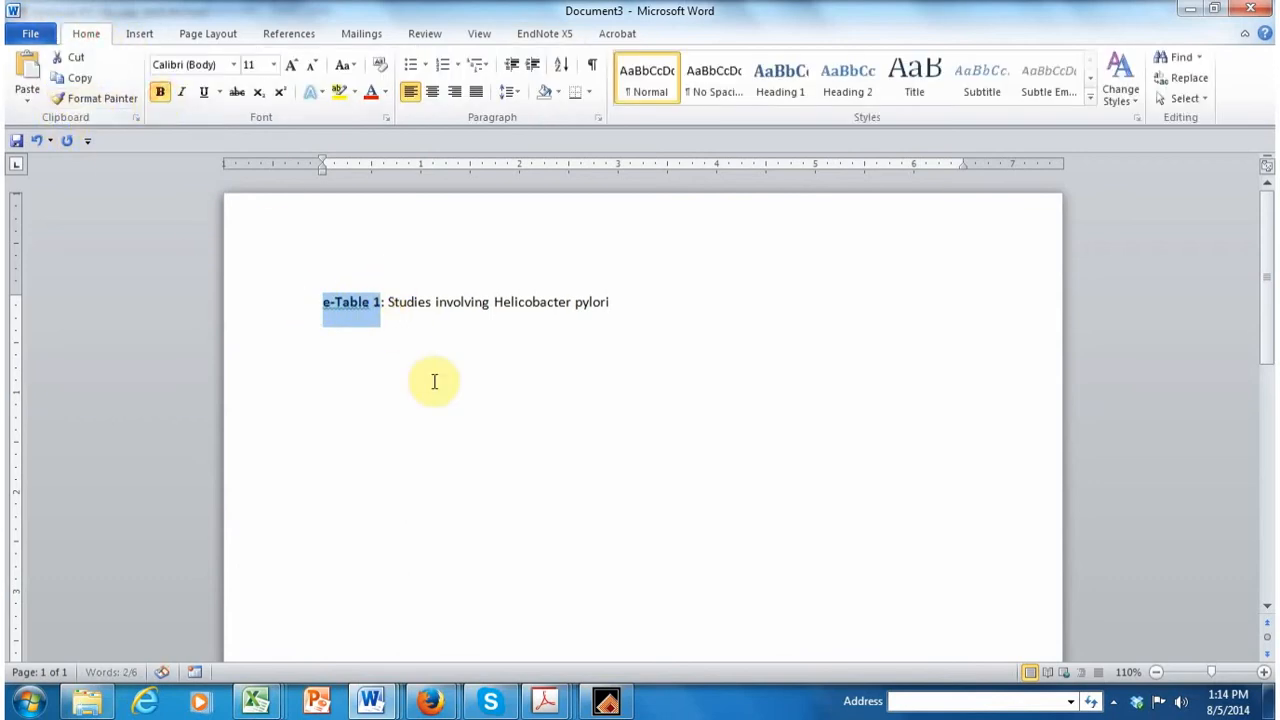
click(450, 390)
click(28, 80)
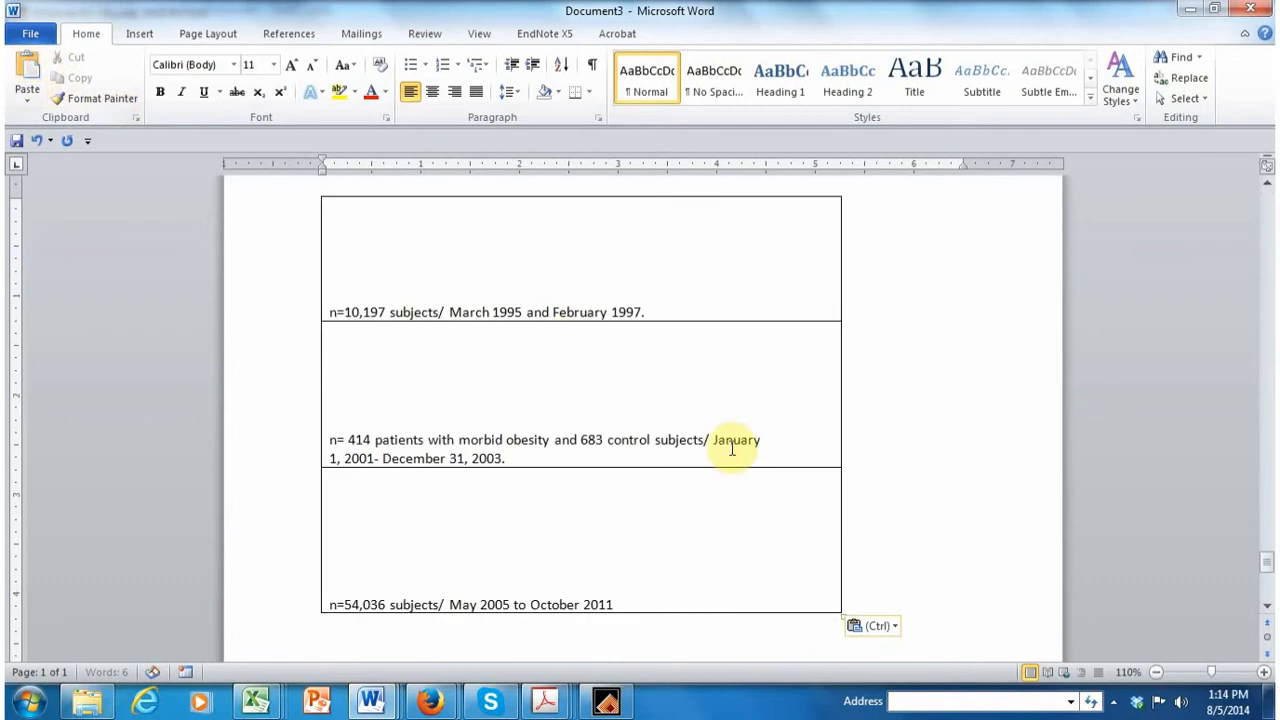
Step: Look through the pasted table, checking the citation in the first study's row and the bibliography entry below the last row
drag(1267, 565, 1267, 592)
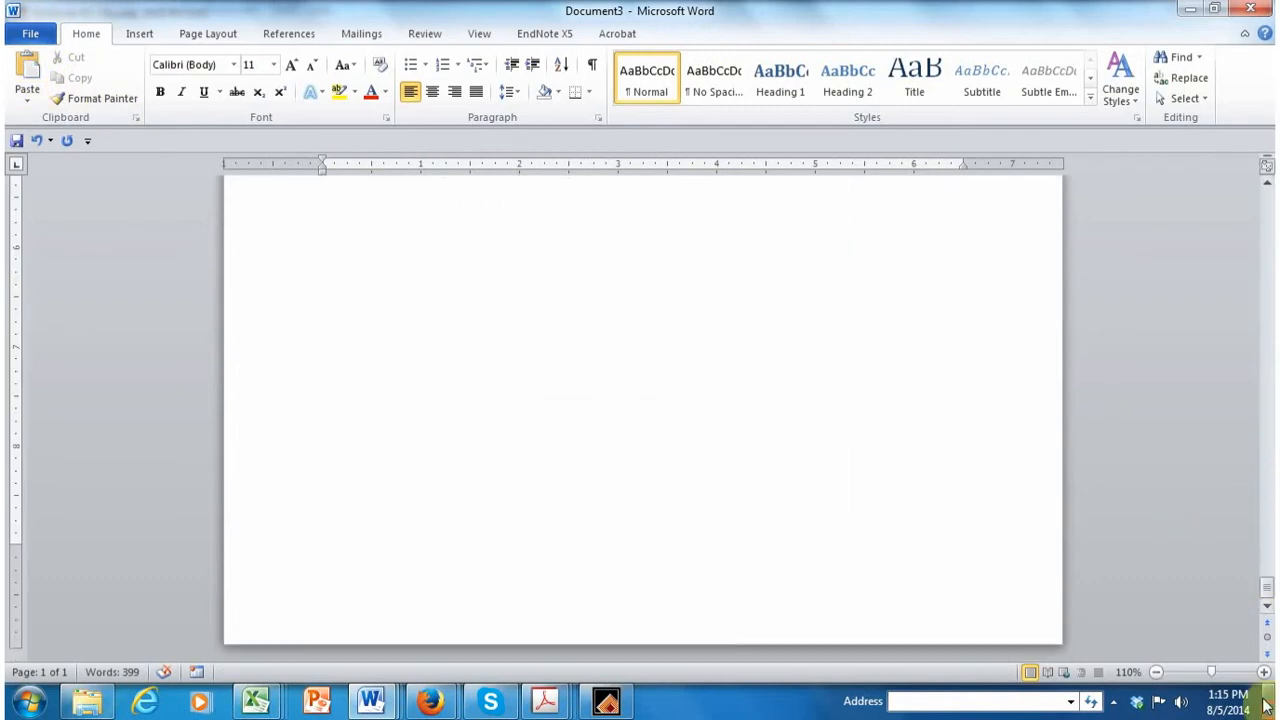
click(1270, 465)
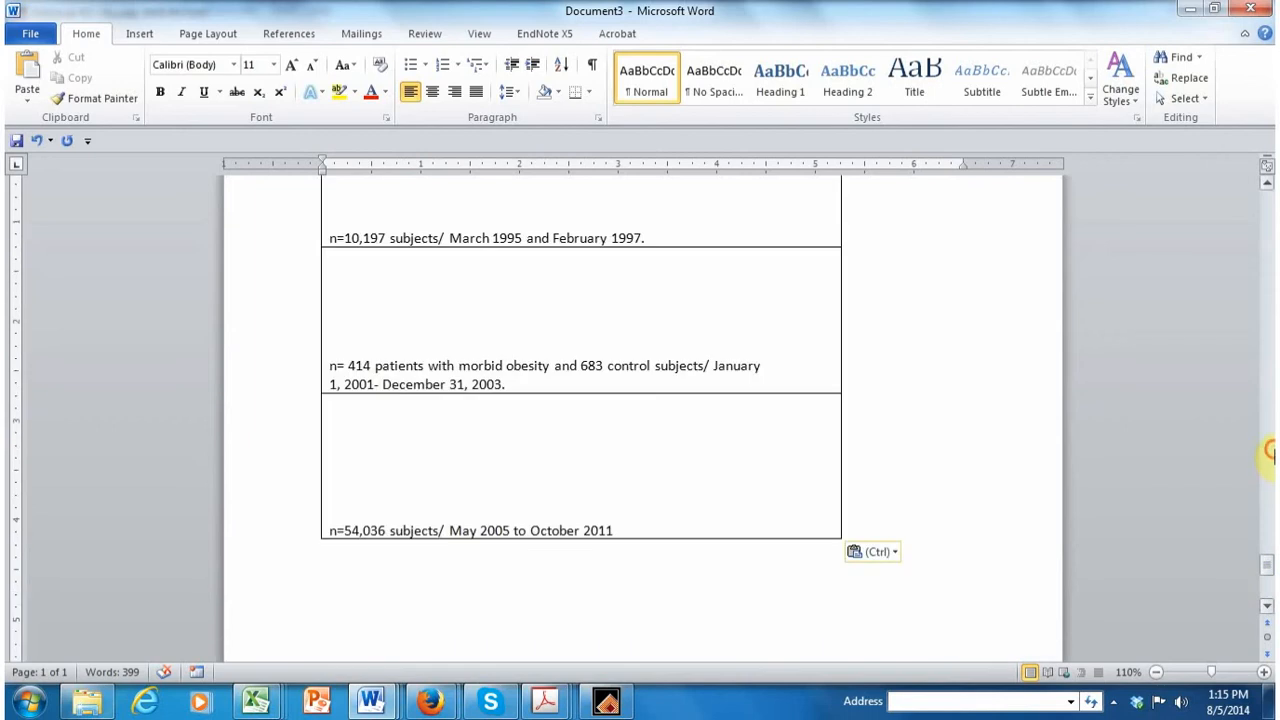
click(1270, 440)
click(1269, 404)
click(1269, 396)
click(1270, 380)
click(1270, 380)
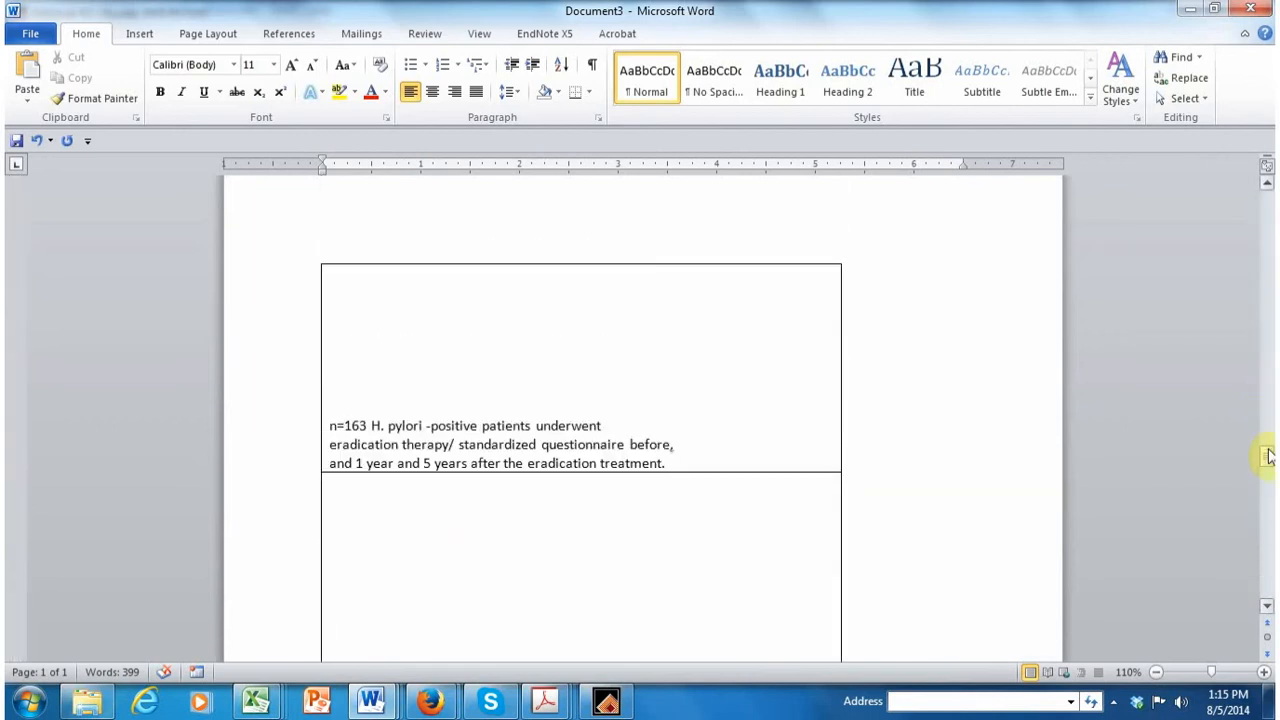
drag(1267, 456, 1268, 178)
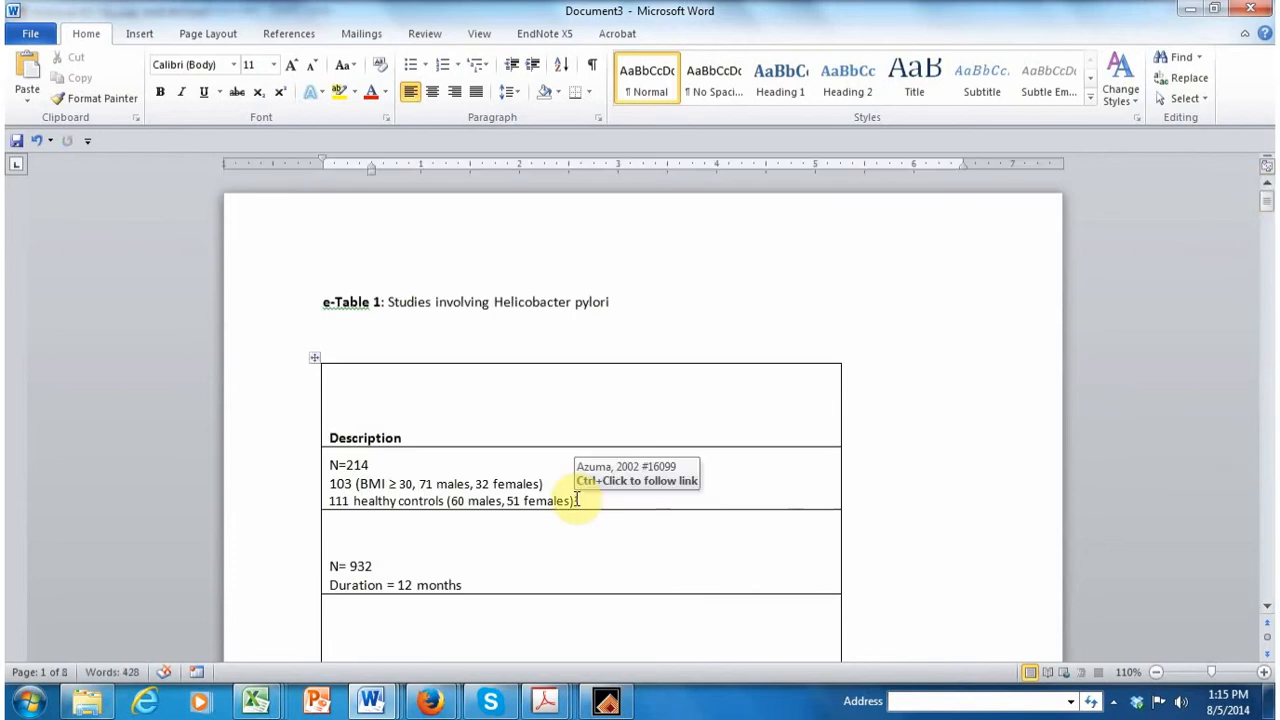
drag(1266, 200, 1236, 568)
click(886, 428)
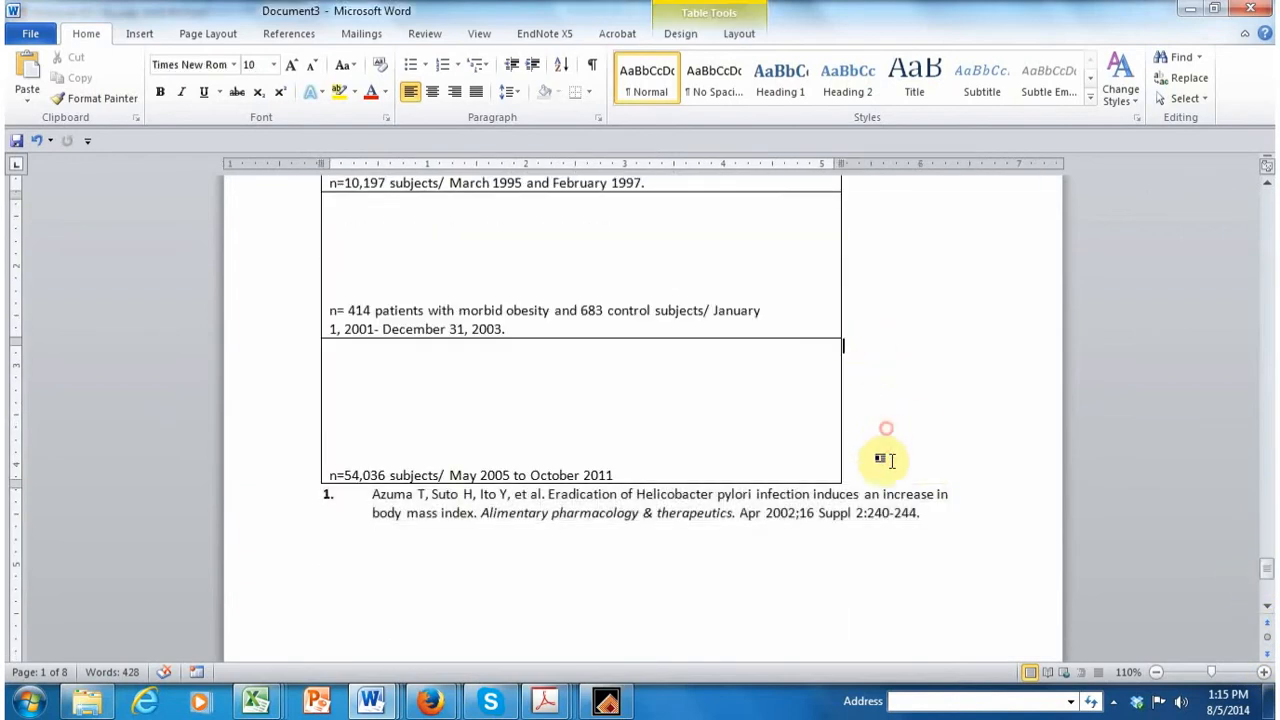
triple_click(553, 515)
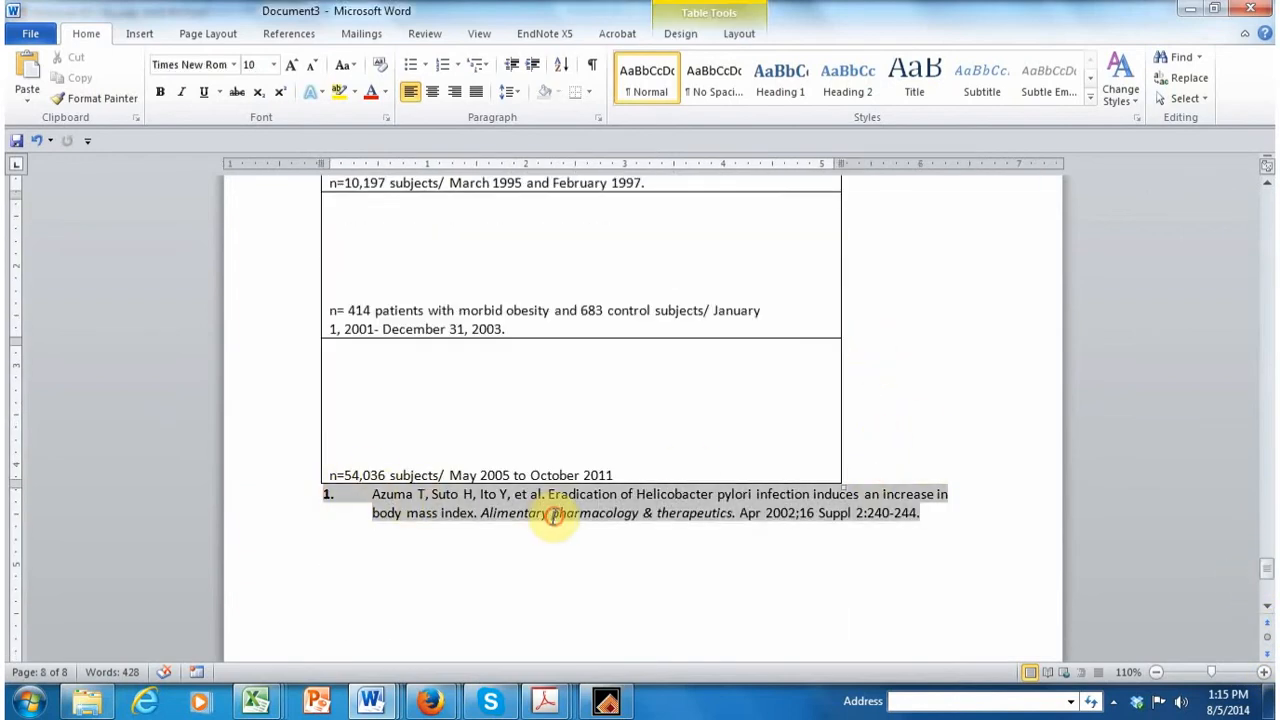
click(998, 387)
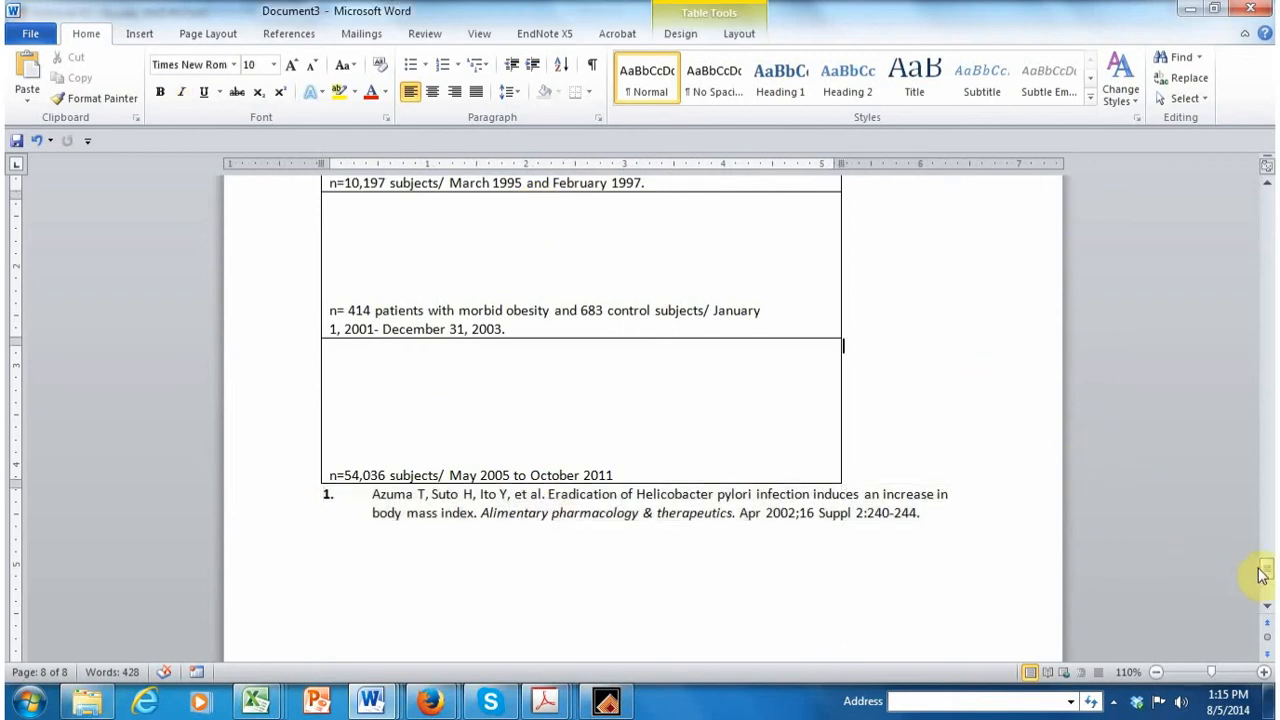
Step: Insert a column to the right of the Description column and enter the heading "Key Findings" in its first cell
drag(1268, 577, 1267, 200)
click(804, 419)
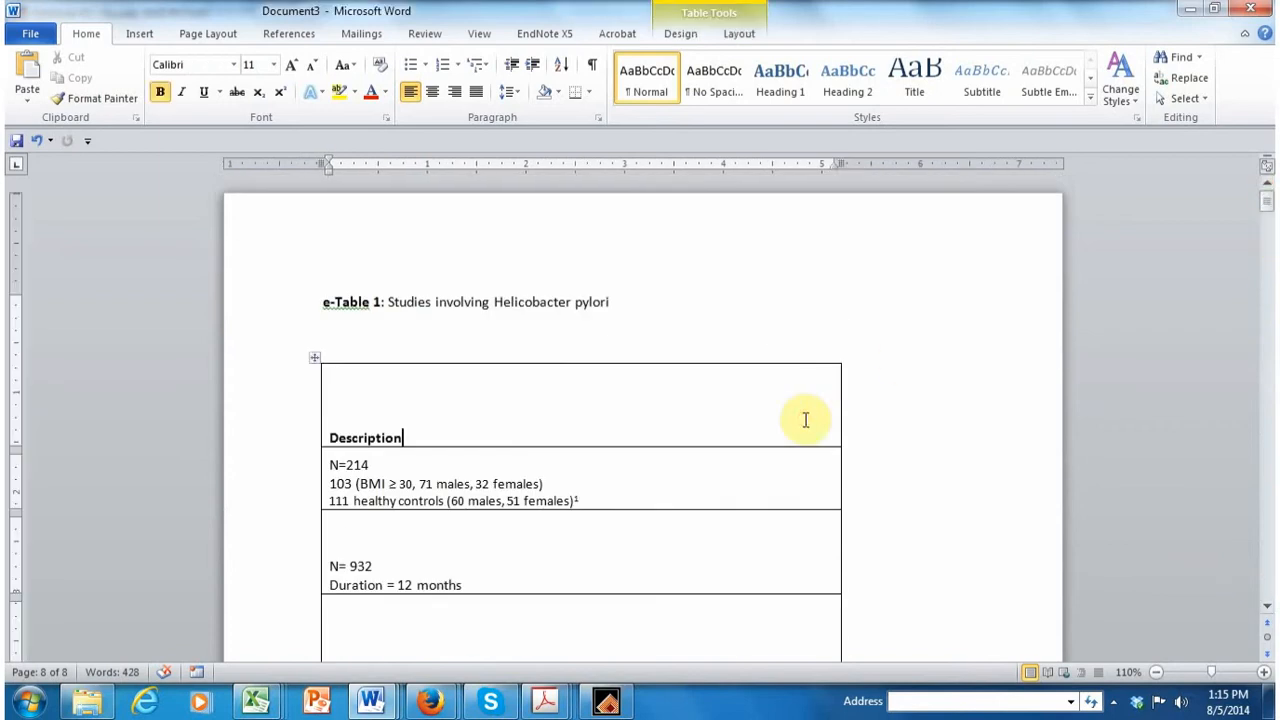
right_click(806, 420)
mouse_move(848, 340)
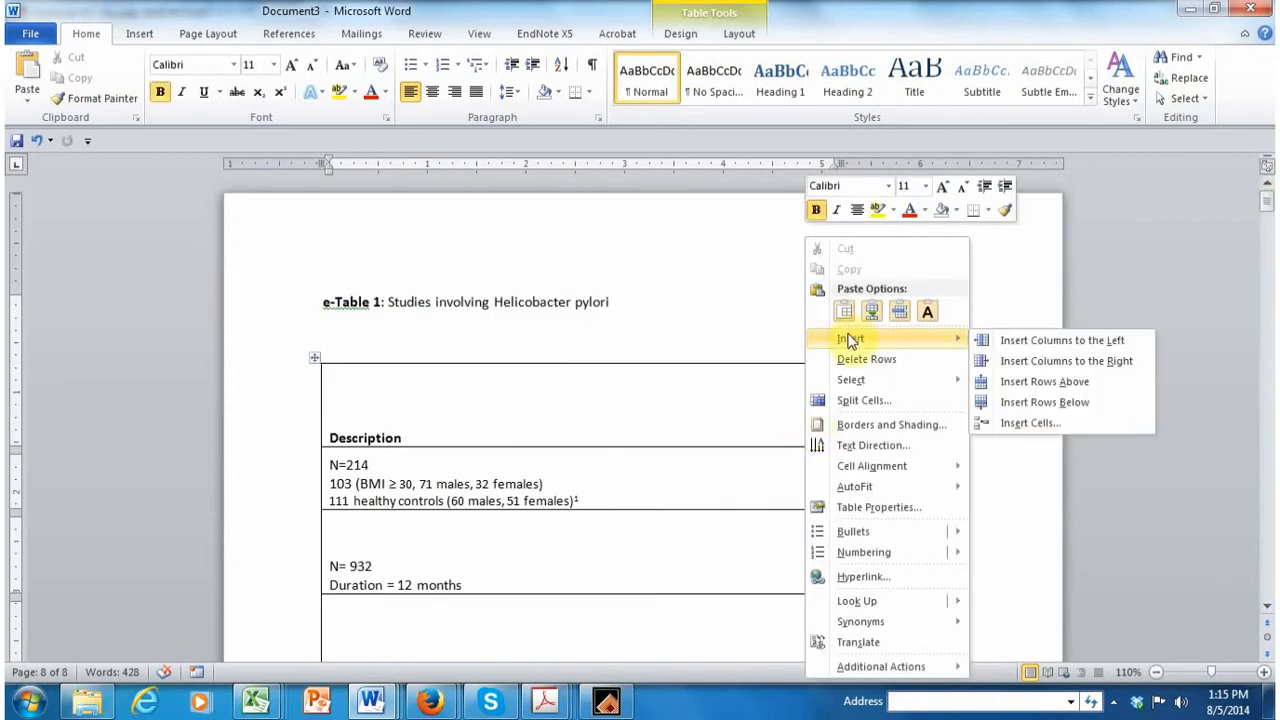
click(1028, 361)
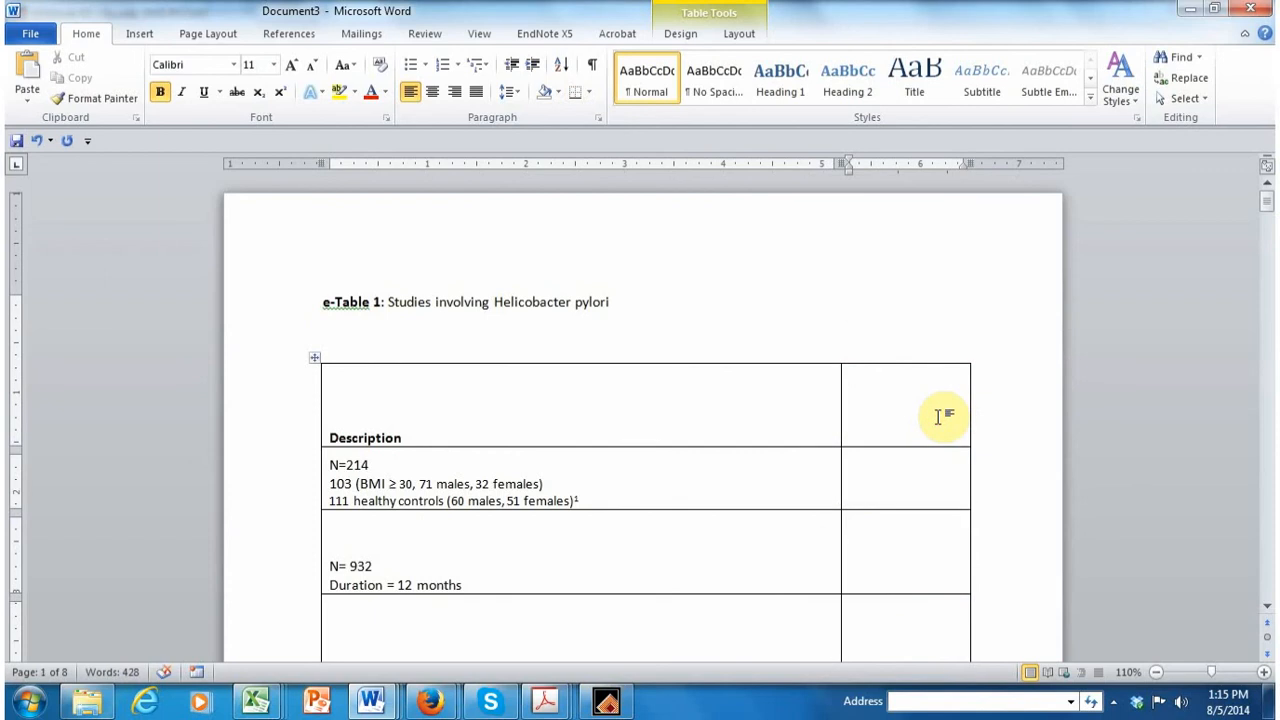
text(Key Findings)
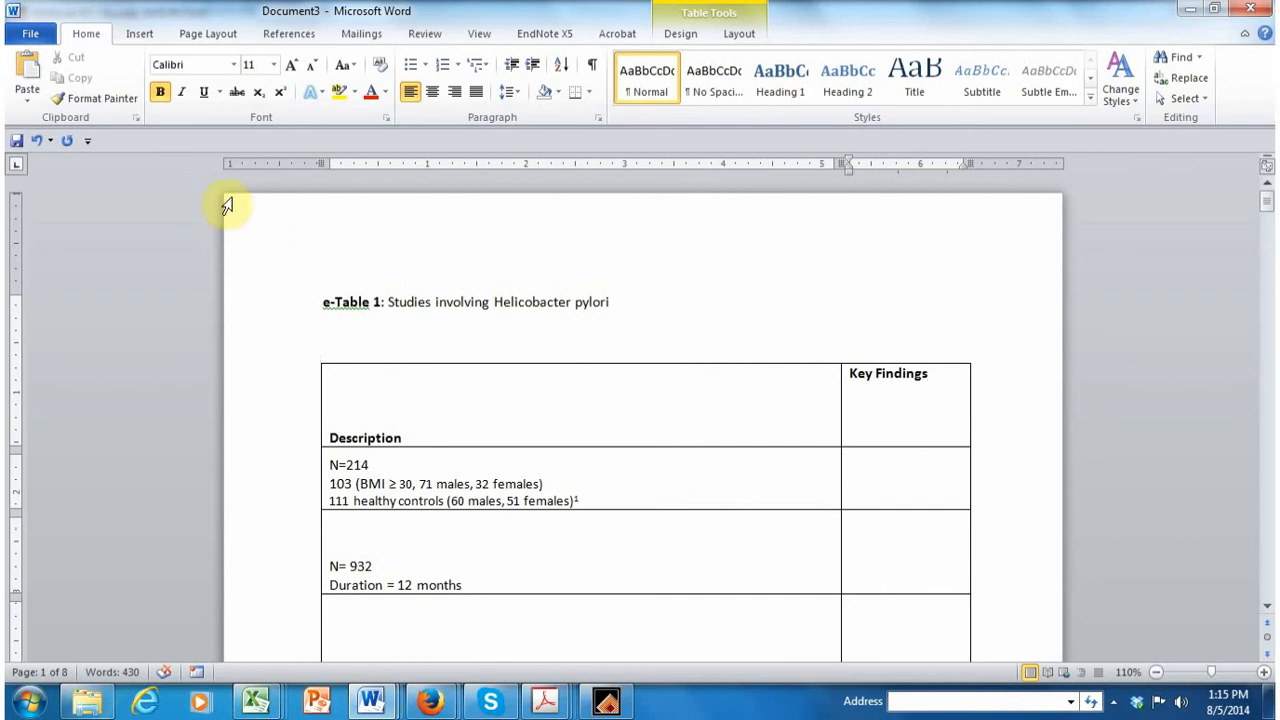
Step: Save the document as e-Table1.docx in the current research folder and close it
click(30, 34)
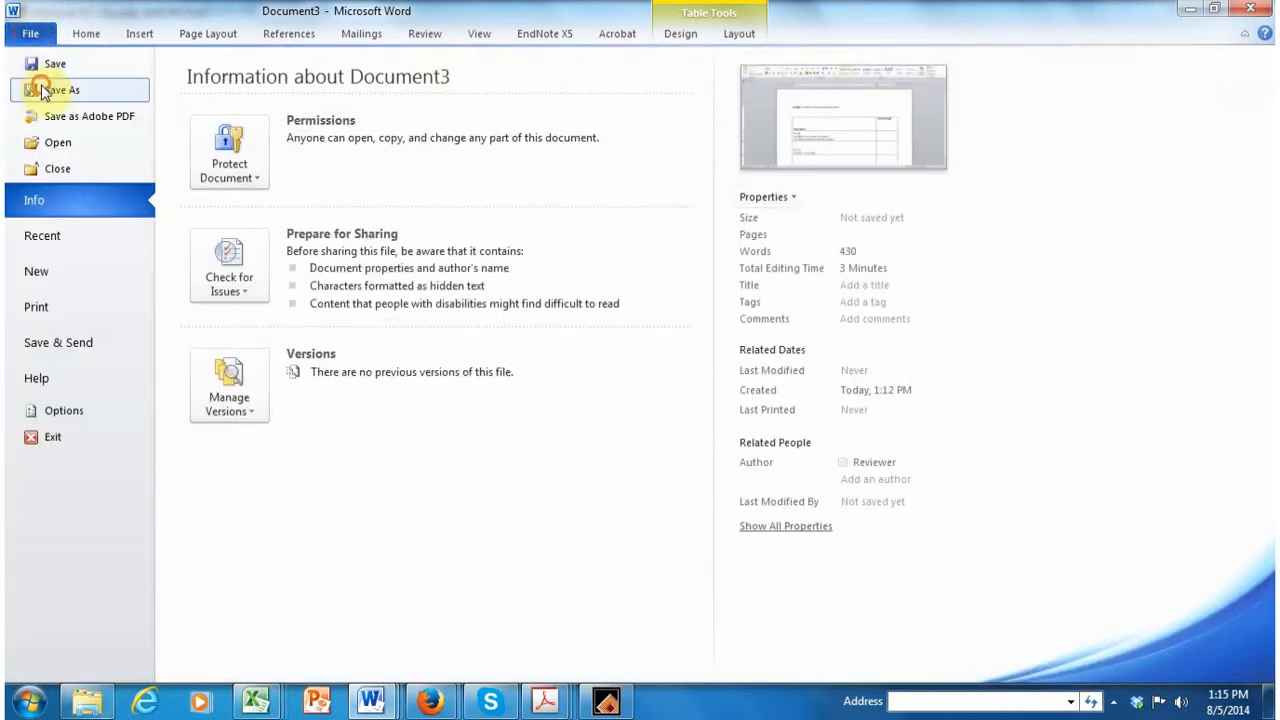
click(45, 80)
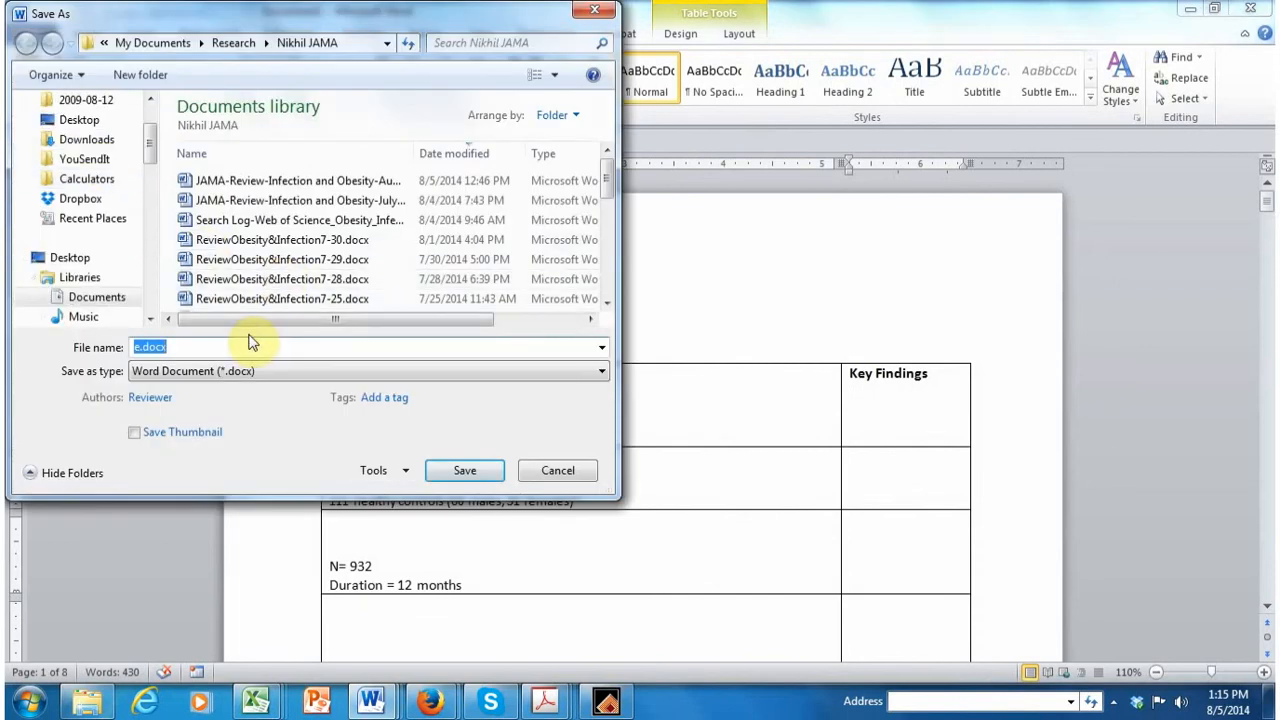
text(E)
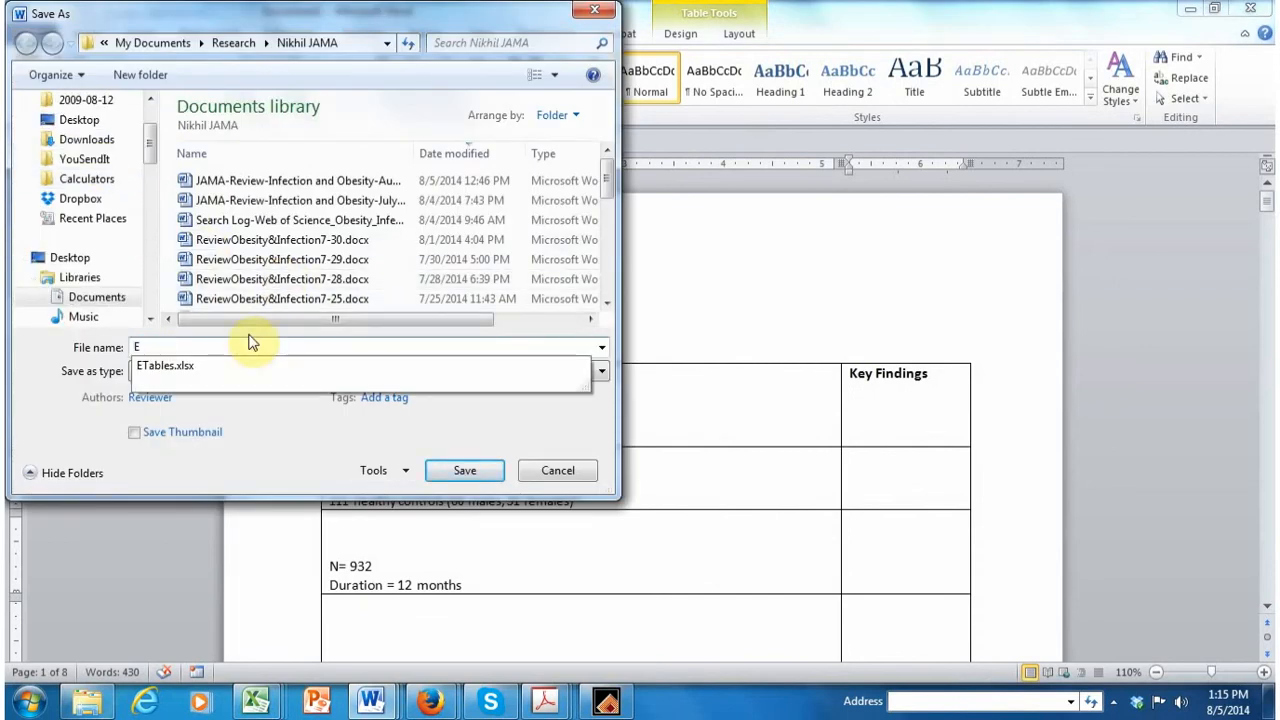
key(BackSpace)
text(e-Table1.docx)
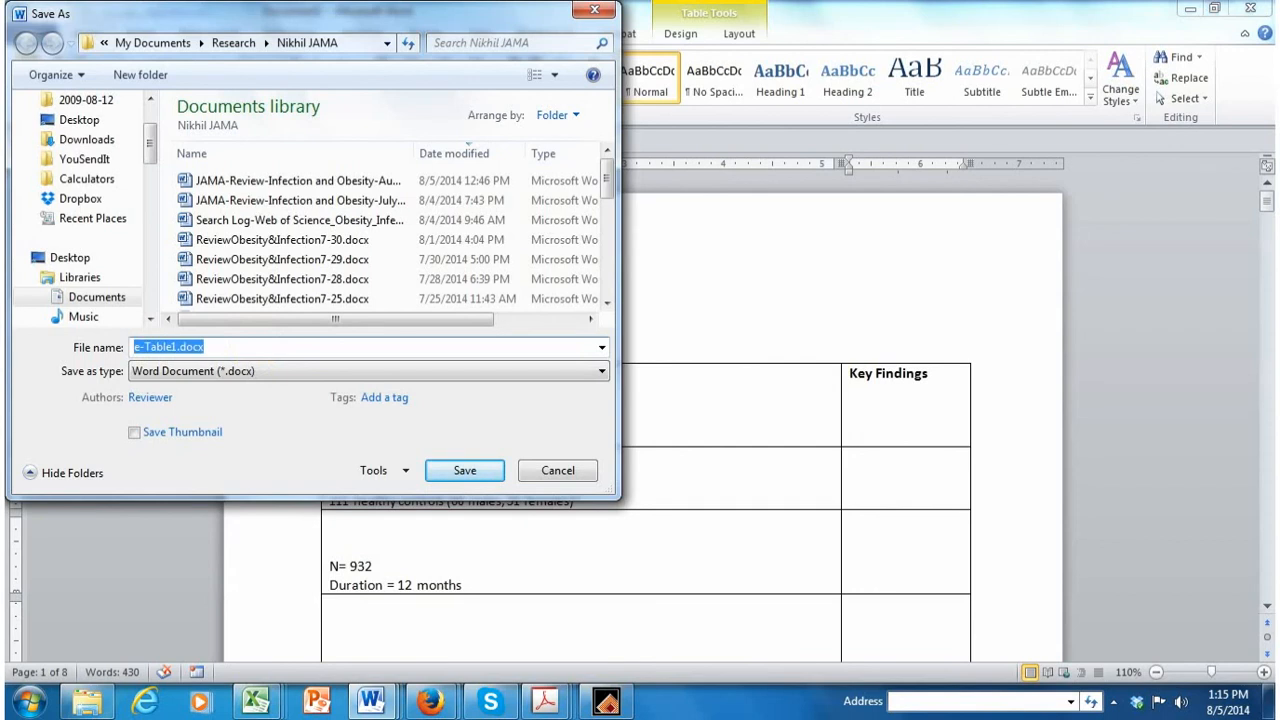
key(Return)
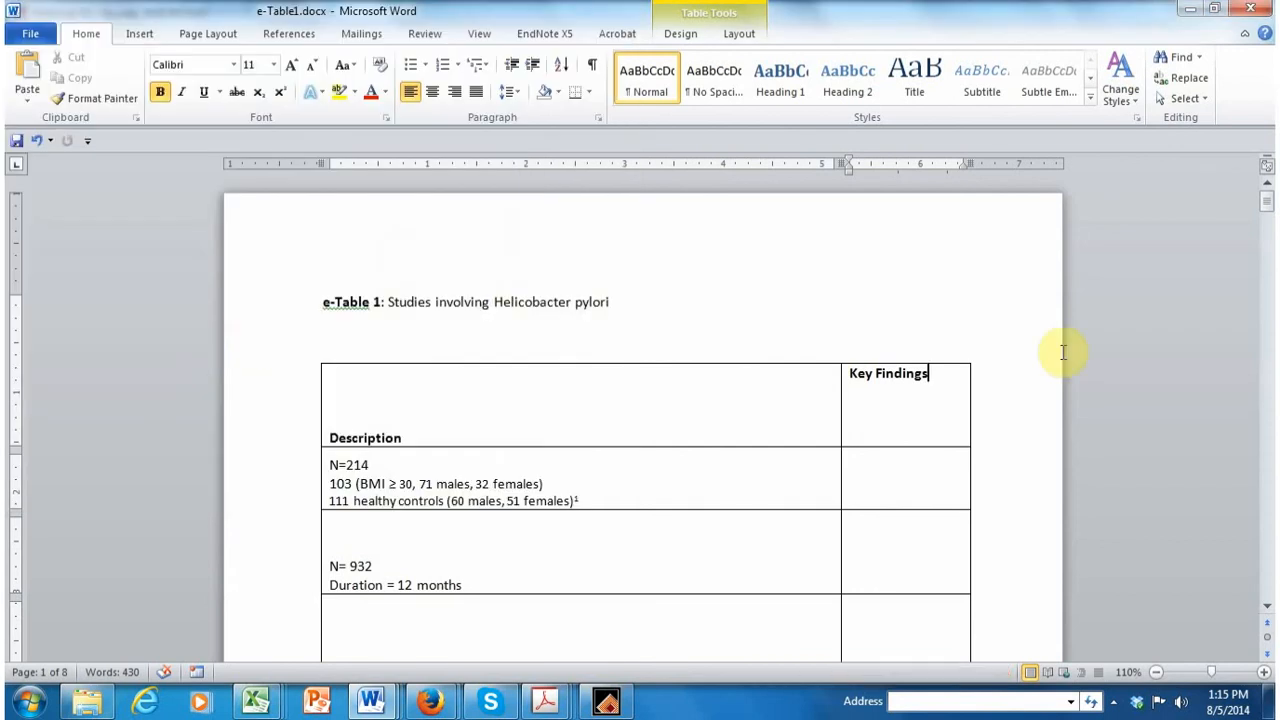
click(1262, 7)
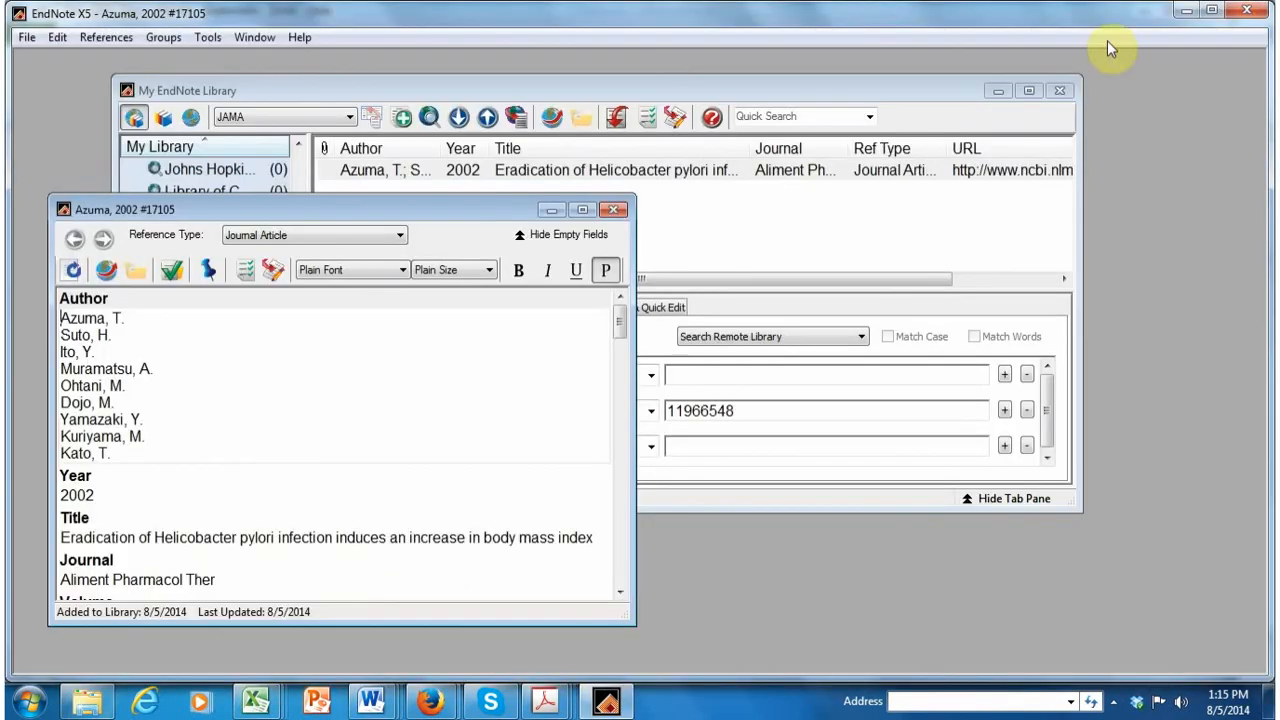